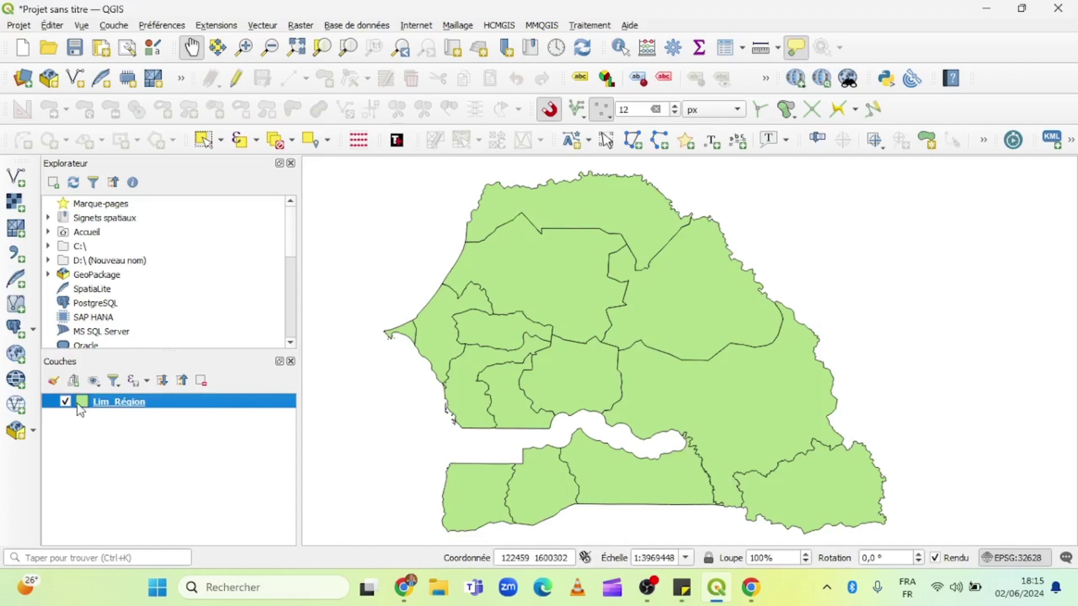
- Open the attribute table of the Lim_Région layer and turn on editing mode
mouse_move(143, 406)
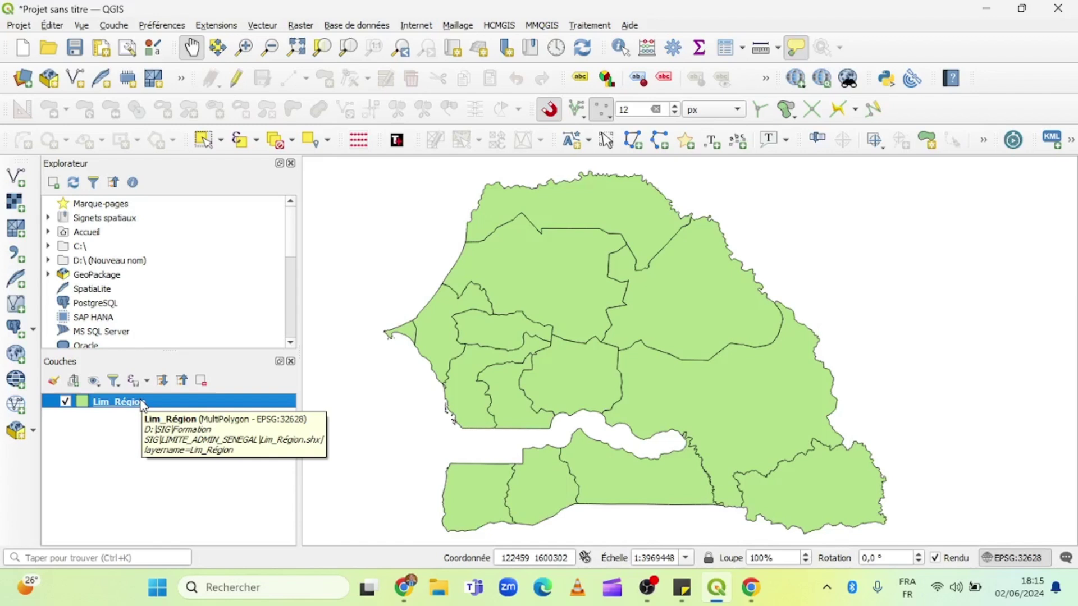
right_click(143, 406)
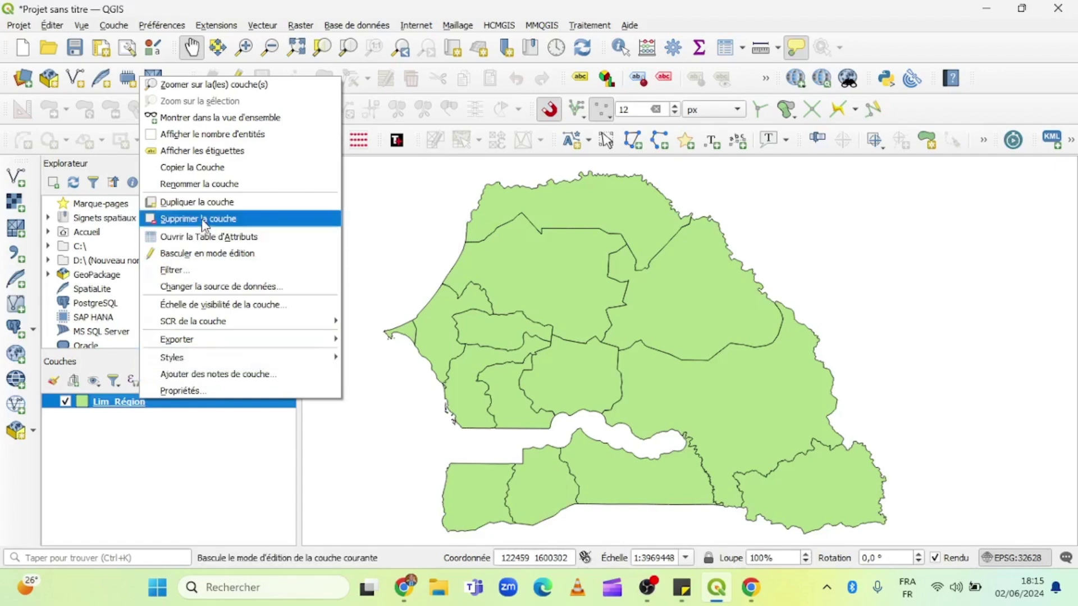
left_click(206, 238)
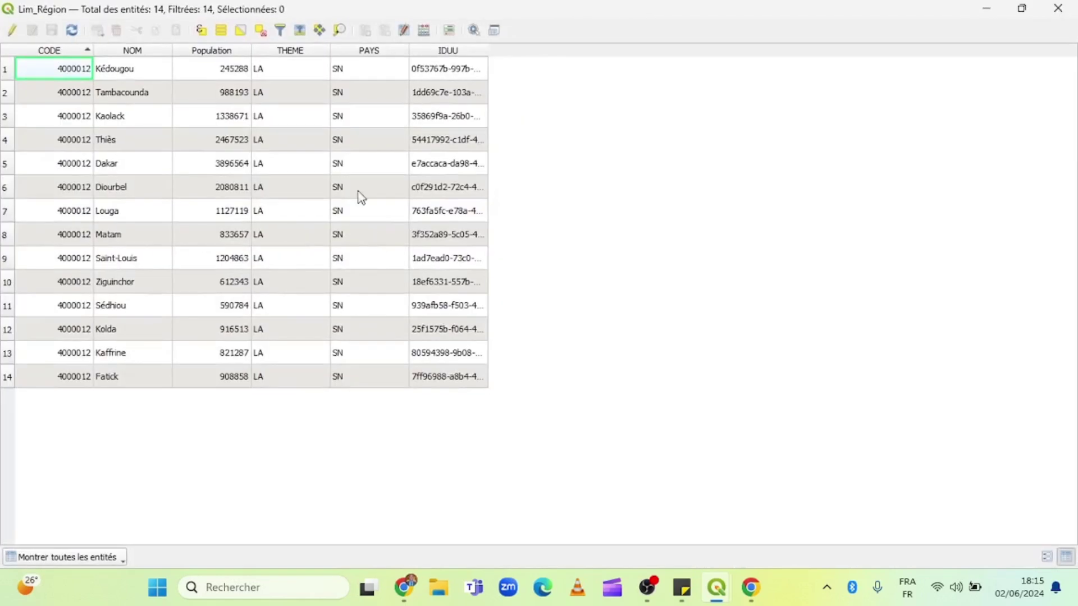
left_click(227, 164)
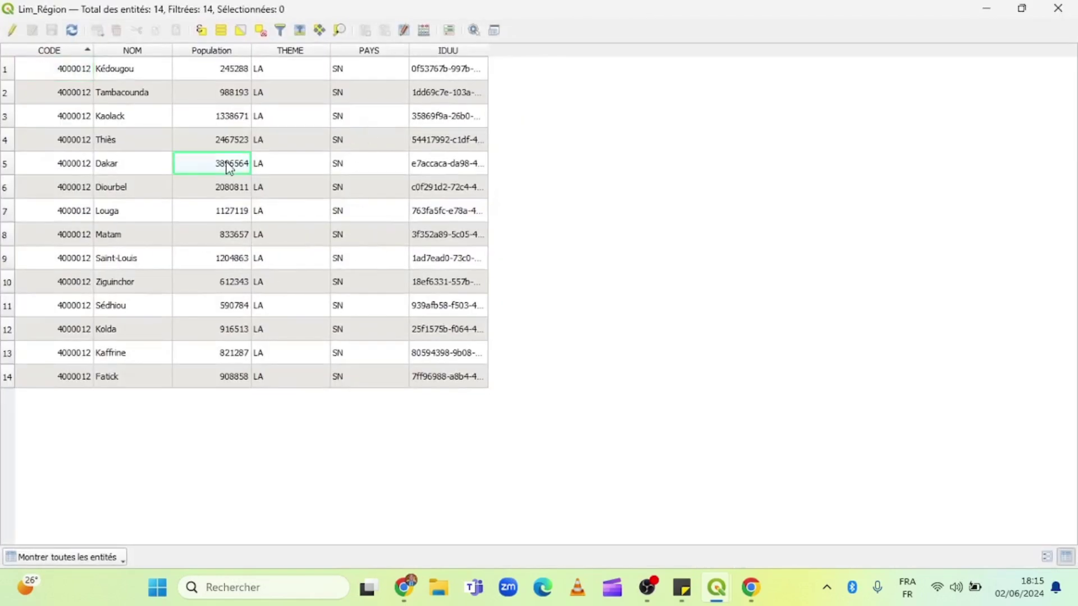
left_click(322, 102)
left_click(283, 171)
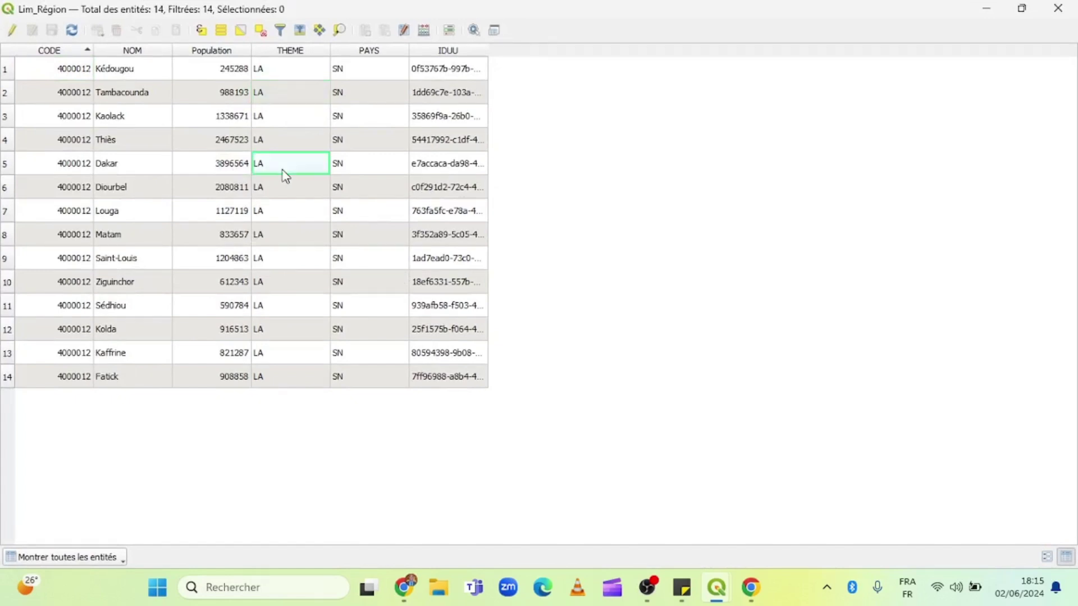
left_click(264, 240)
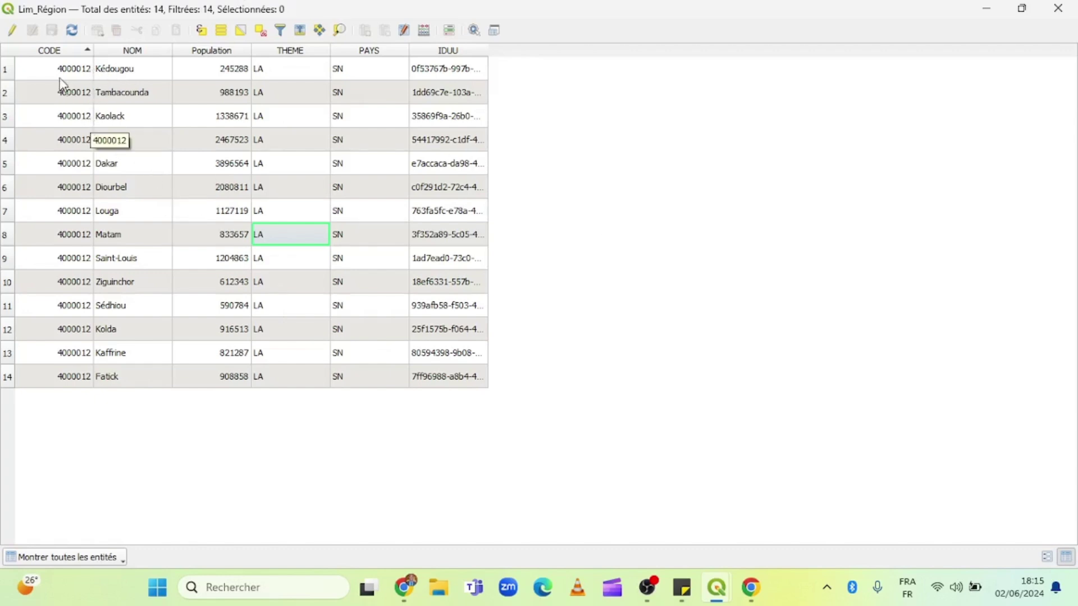
left_click(12, 32)
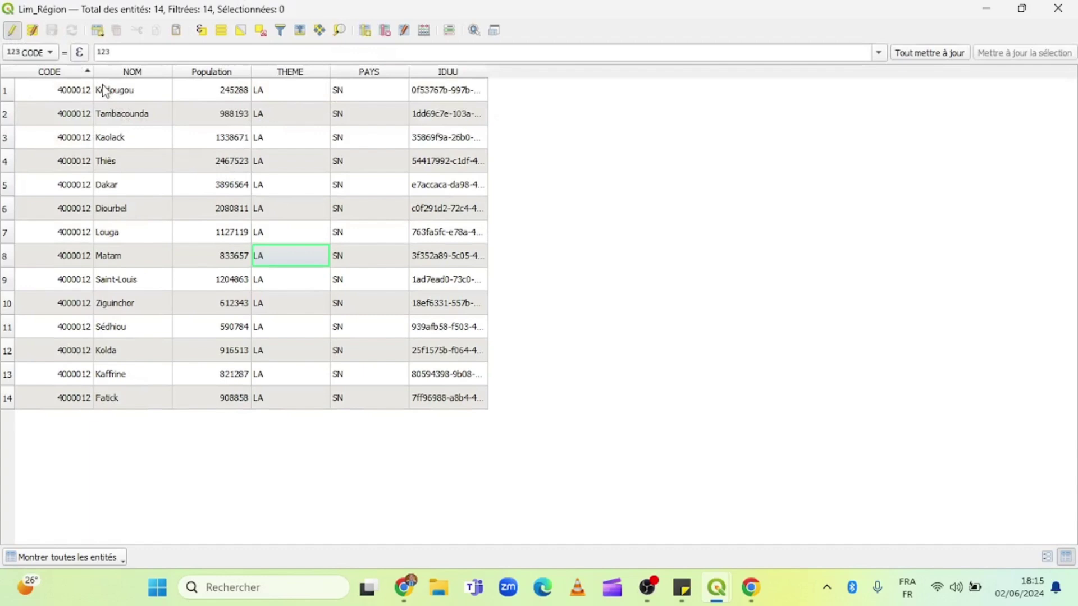
- Clear the THEME value in the Kédougou row and re-enter it as LA
double_click(278, 94)
double_click(282, 111)
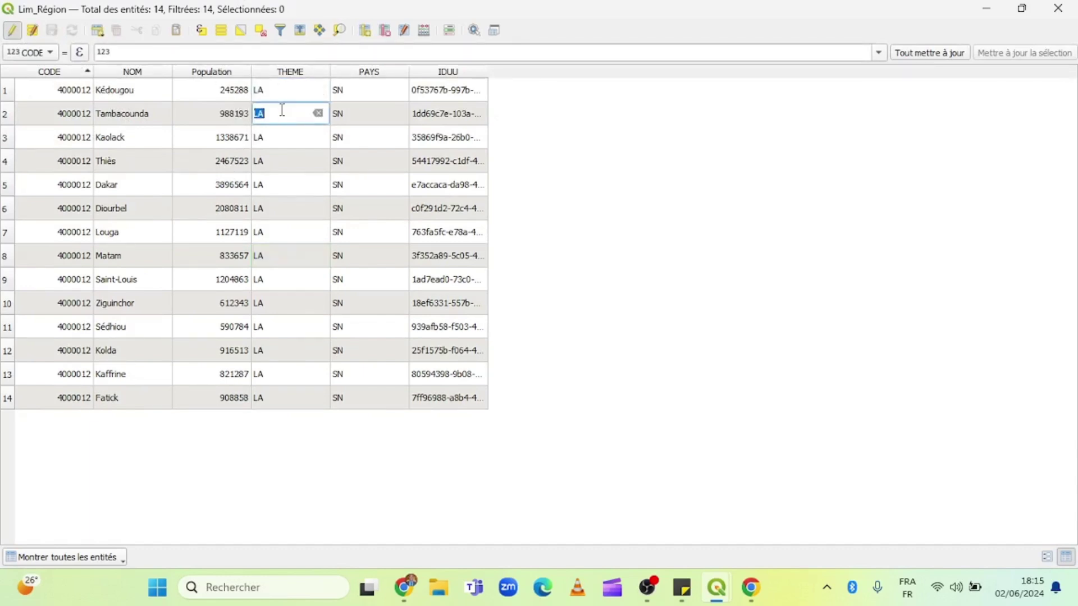
double_click(301, 91)
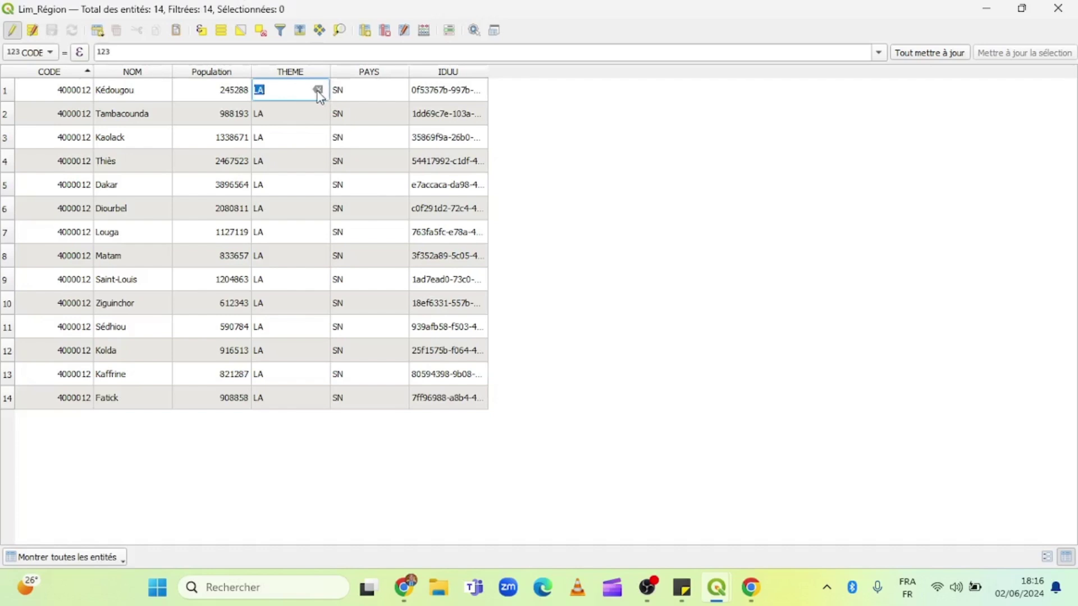
left_click(318, 90)
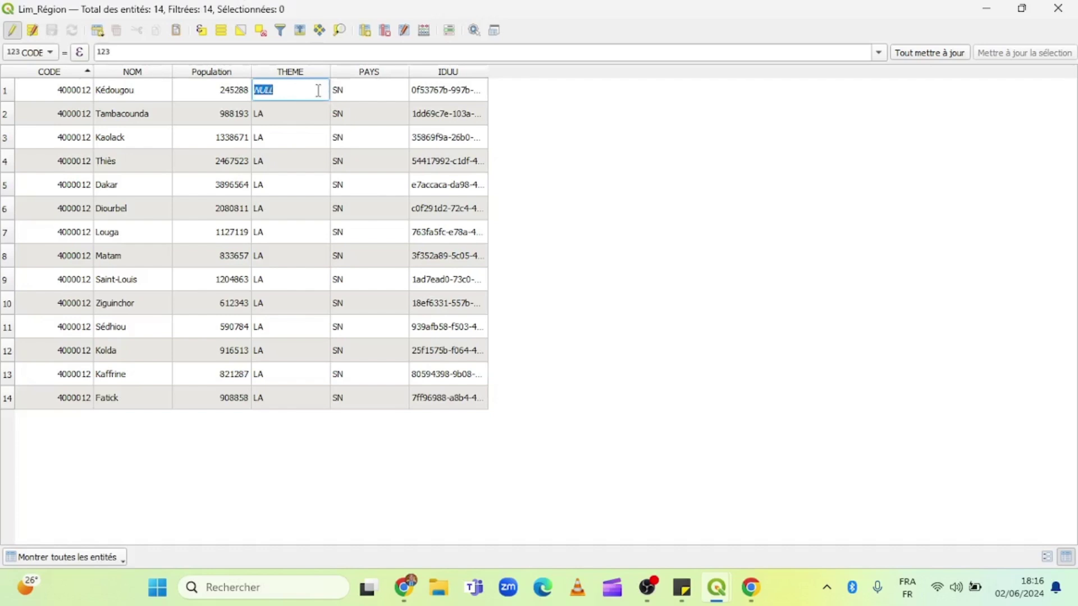
double_click(275, 110)
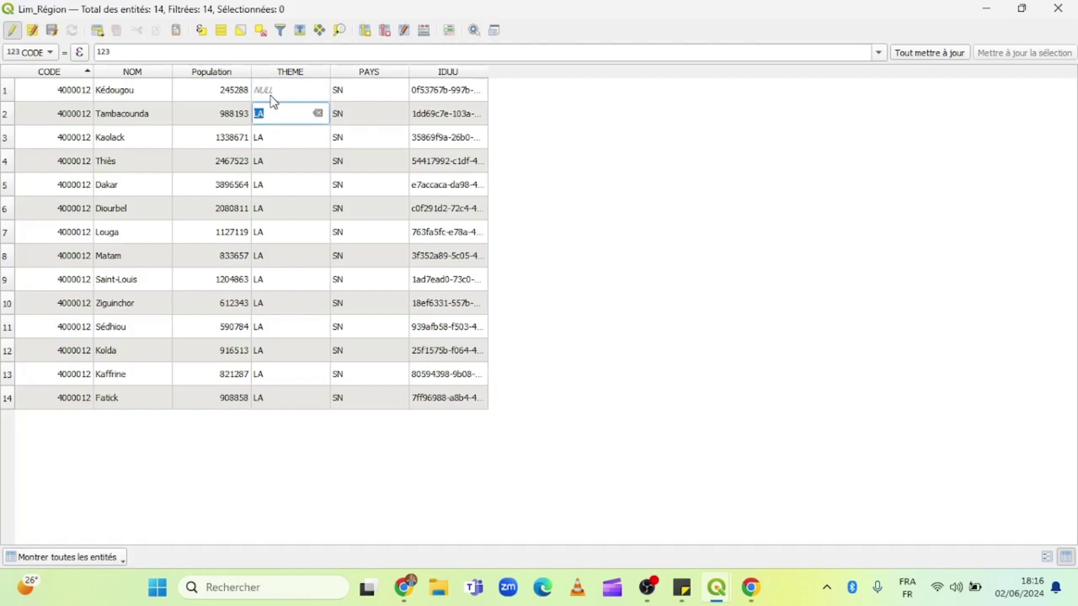
double_click(274, 90)
type("LA")
key("Return")
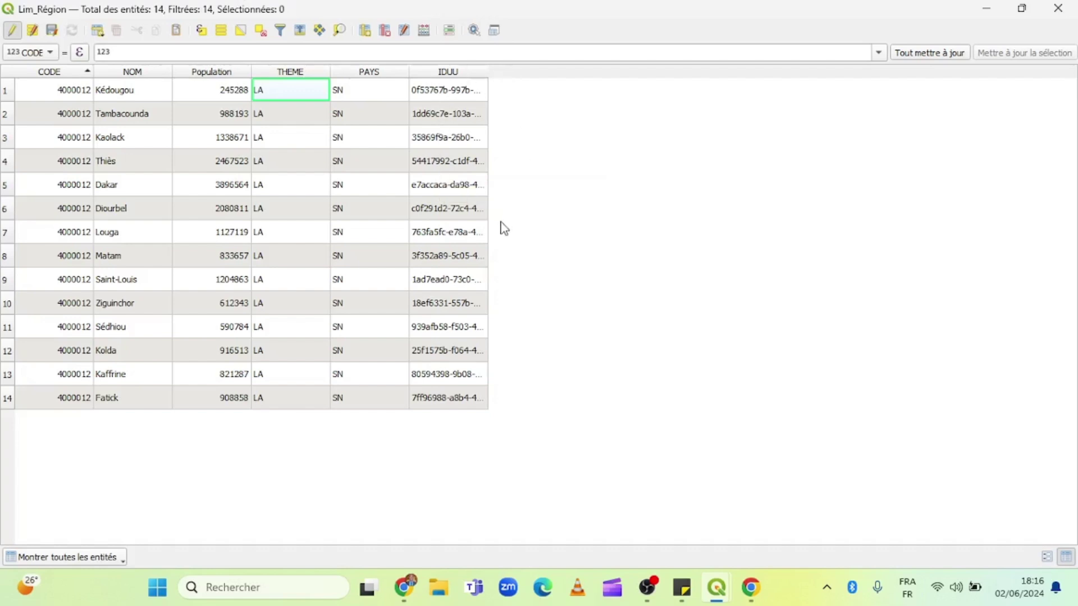
- Add a field named Superficie of type Nombre décimal (réel) to the Lim_Région attribute table
left_click(365, 30)
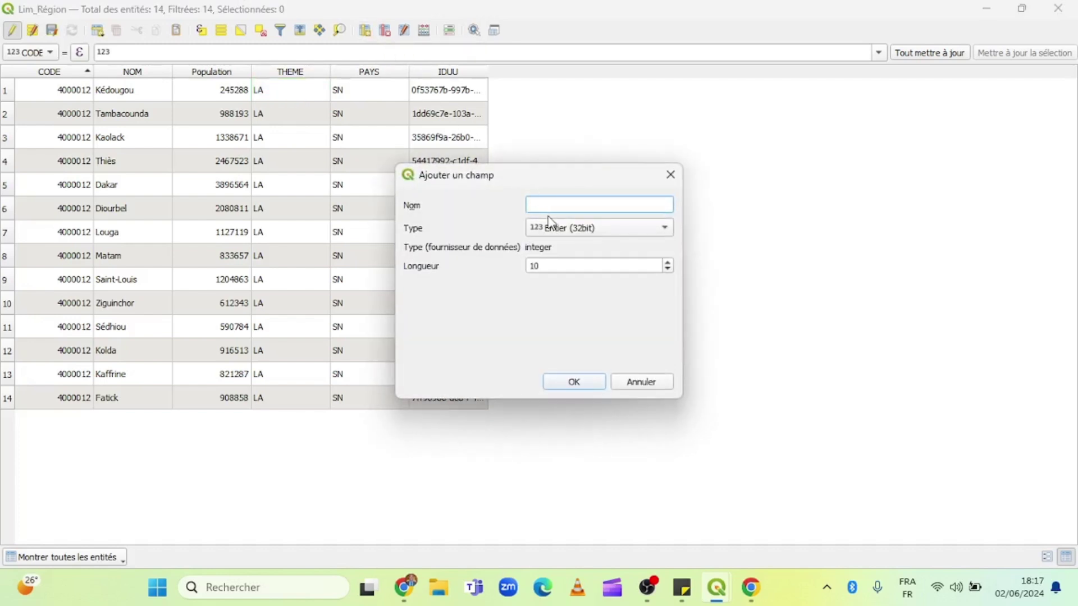
type("Superficie")
left_click(575, 229)
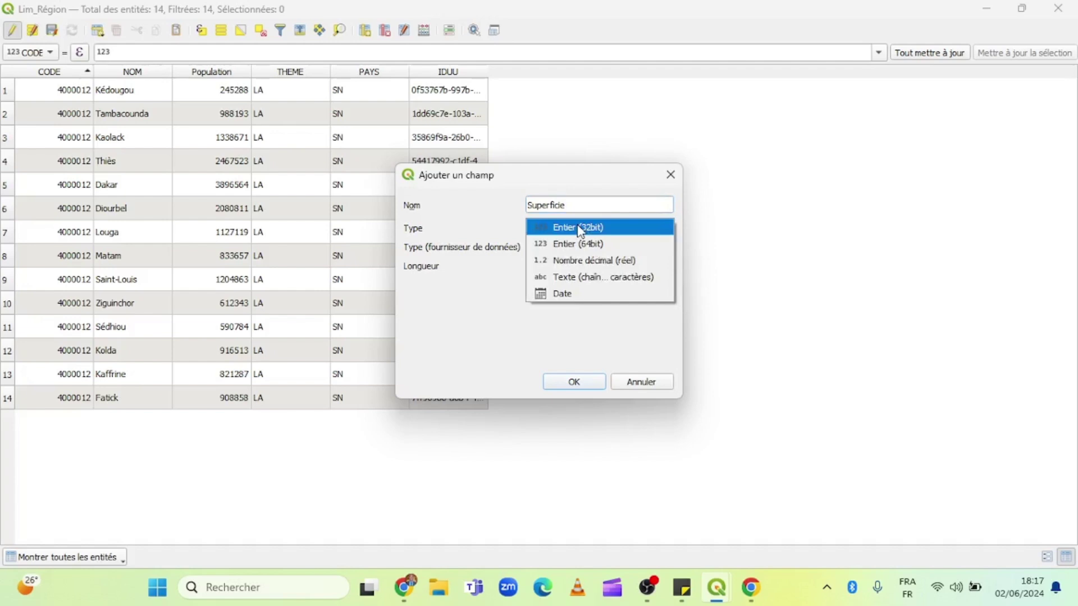
left_click(592, 261)
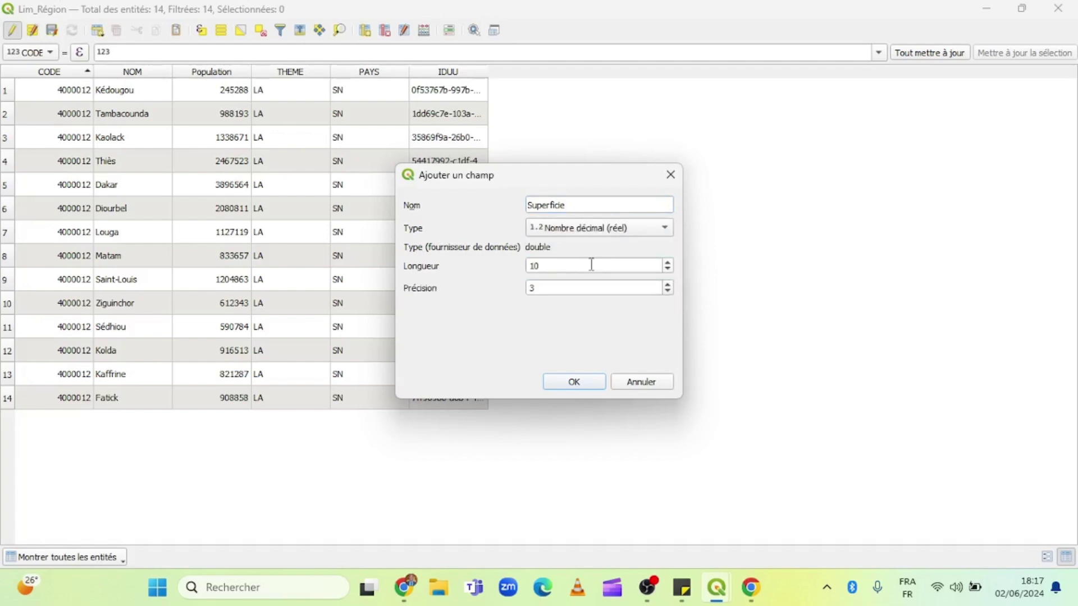
left_click(667, 269)
left_click(668, 269)
left_click(575, 383)
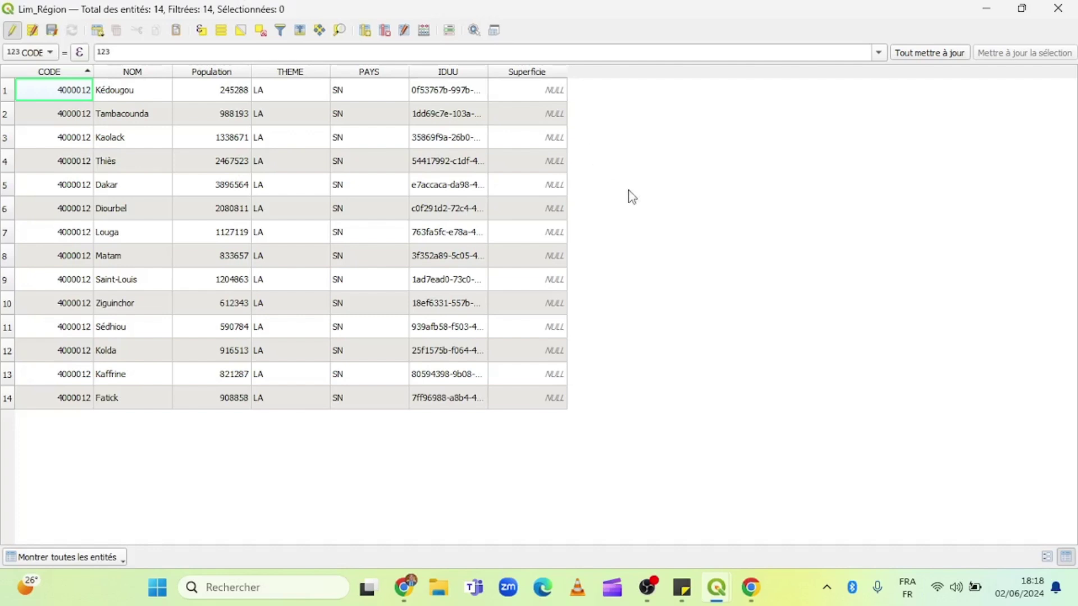
- Return to the map and check which coordinate reference system the project uses
left_click(987, 8)
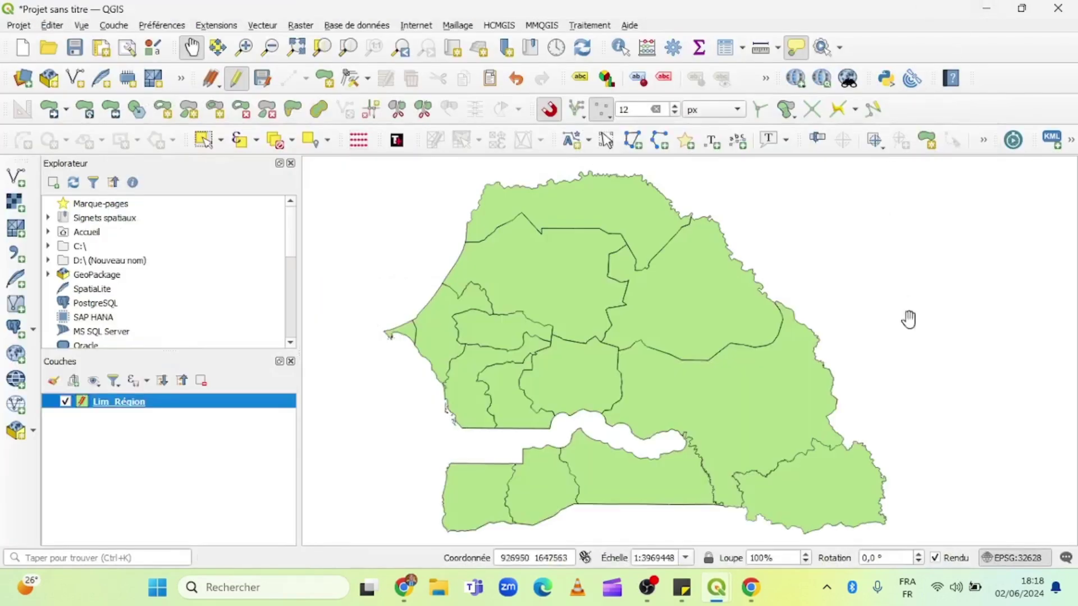
left_click(1003, 559)
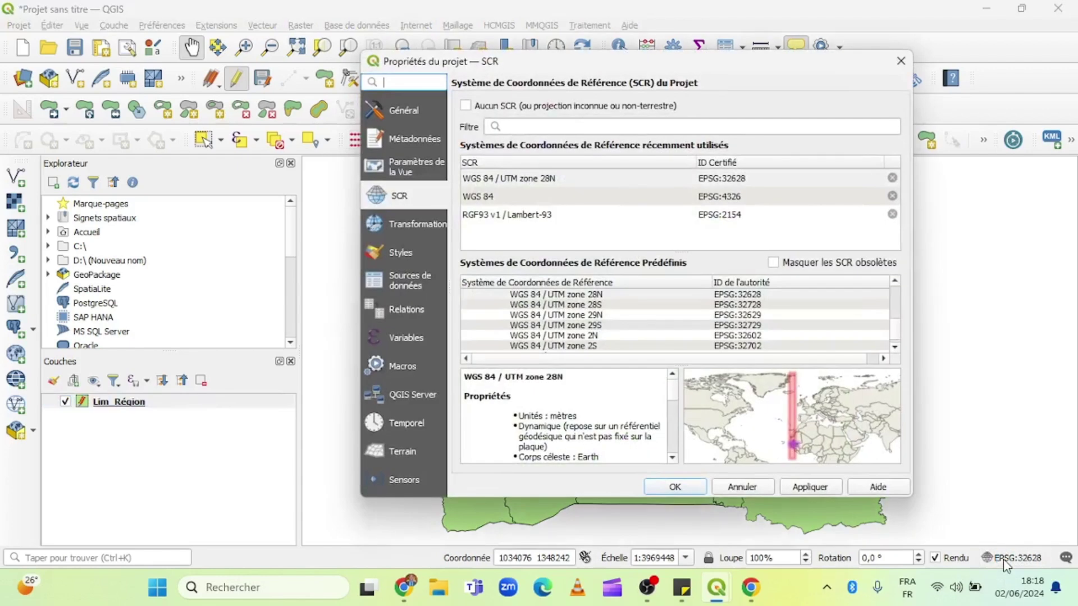
left_click(901, 61)
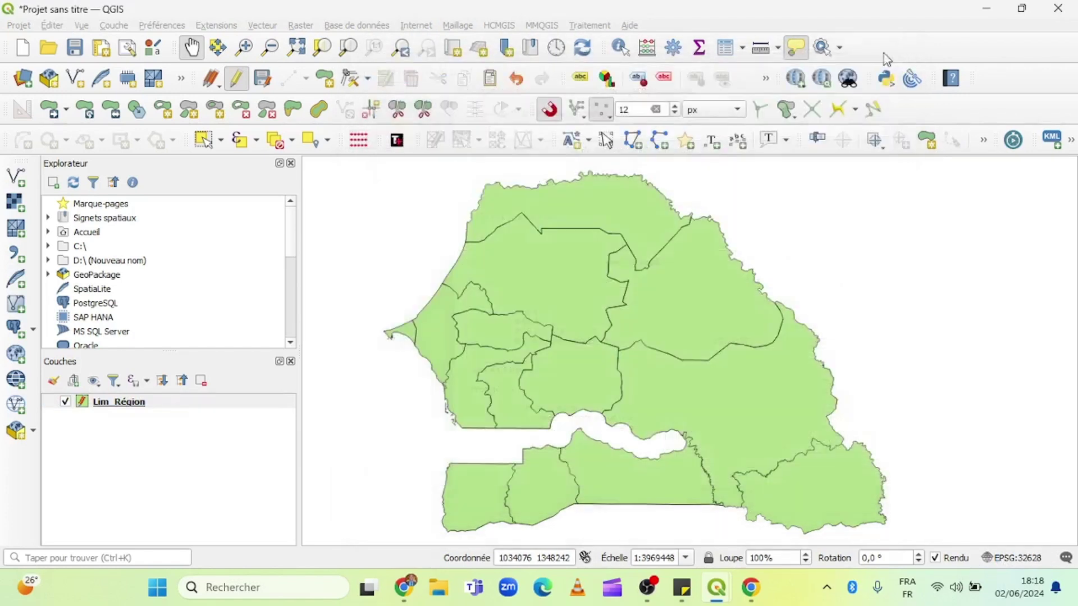
- Set the project's distance measurement units to Kilomètres and its area measurement units to Kilomètres carrés
left_click(18, 28)
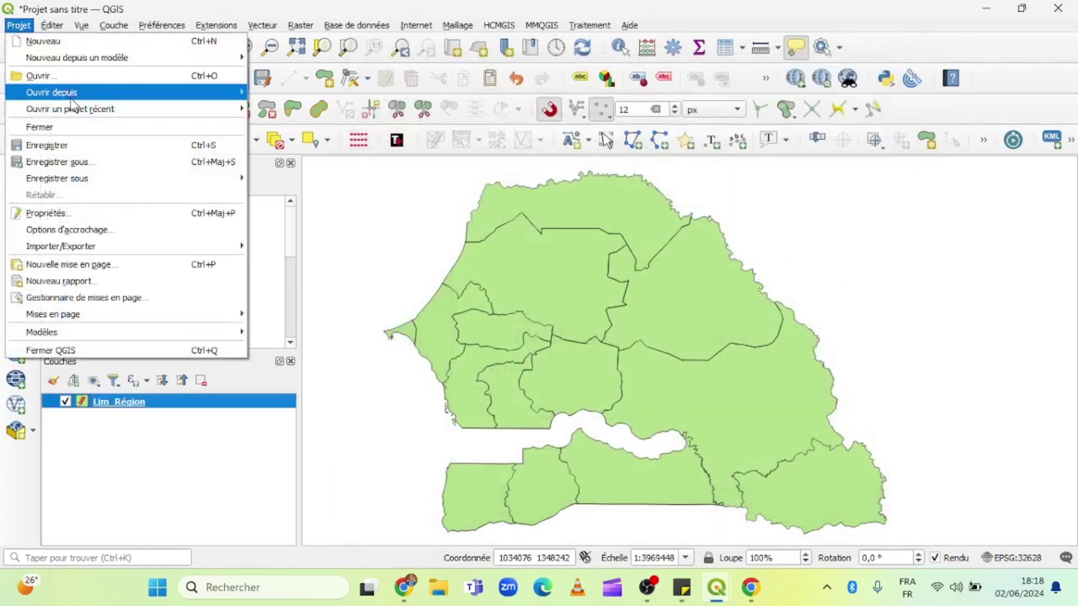
left_click(87, 218)
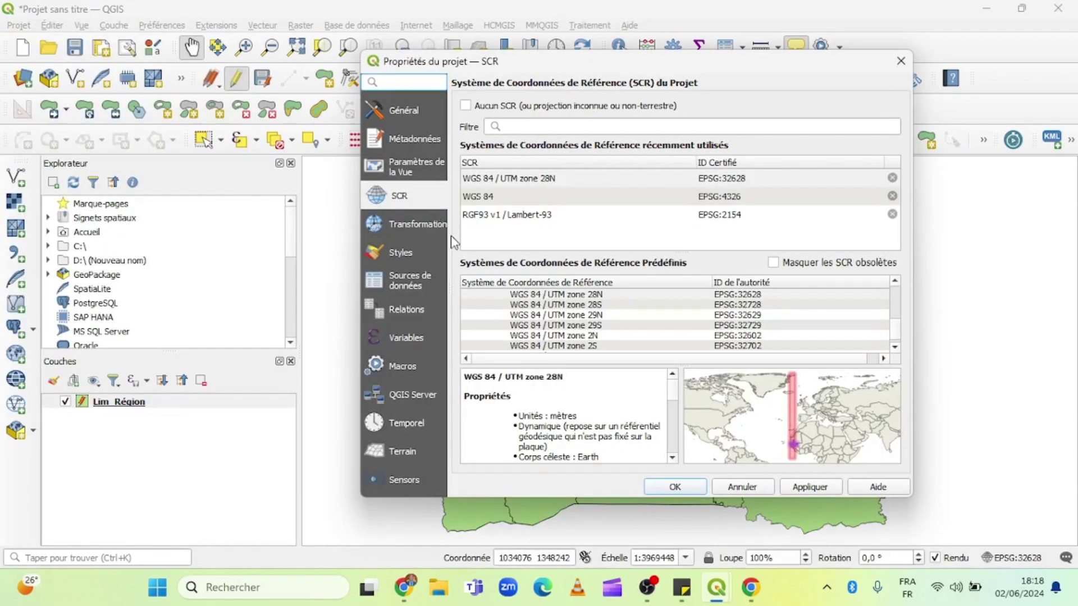
left_click(405, 109)
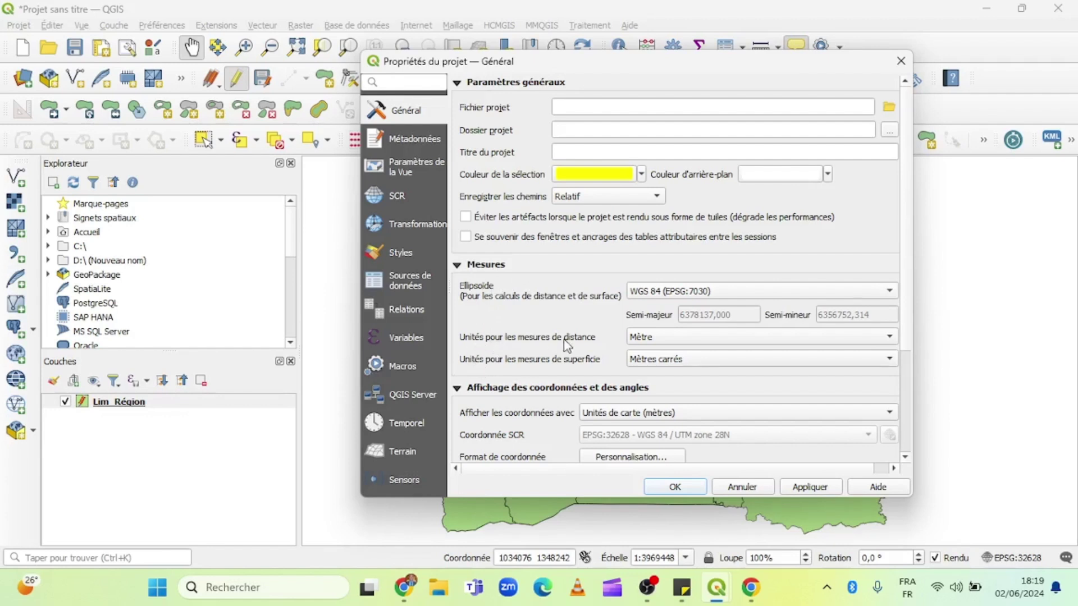
left_click(677, 340)
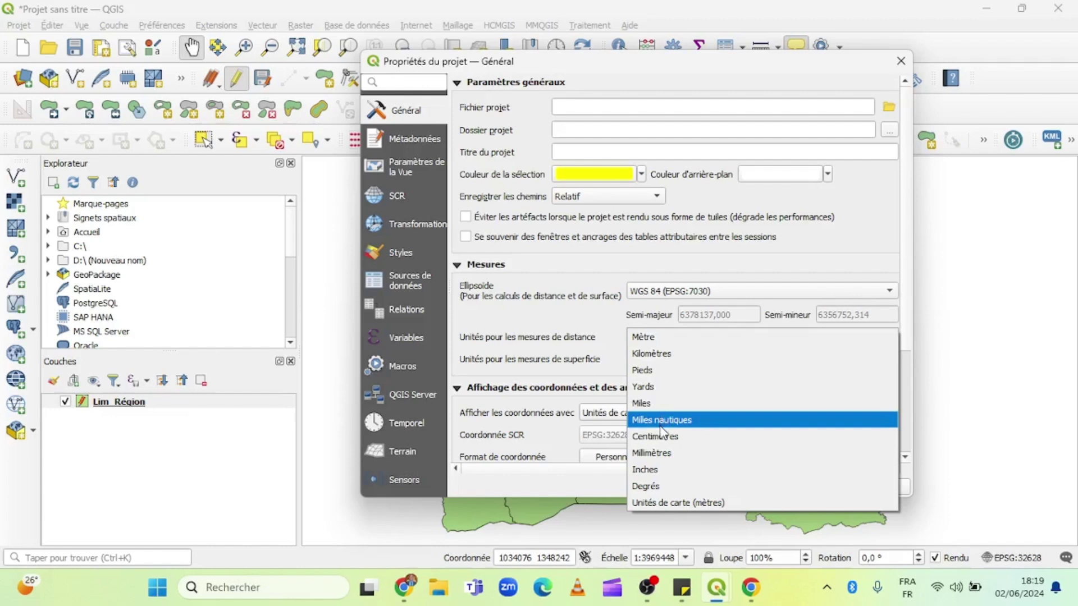
left_click(676, 354)
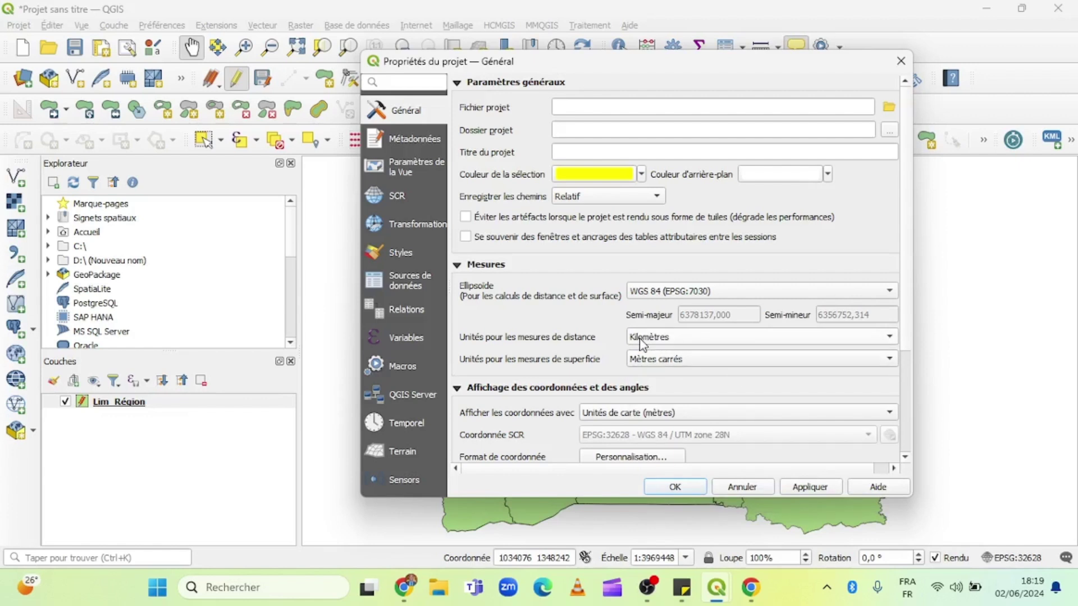
left_click(653, 370)
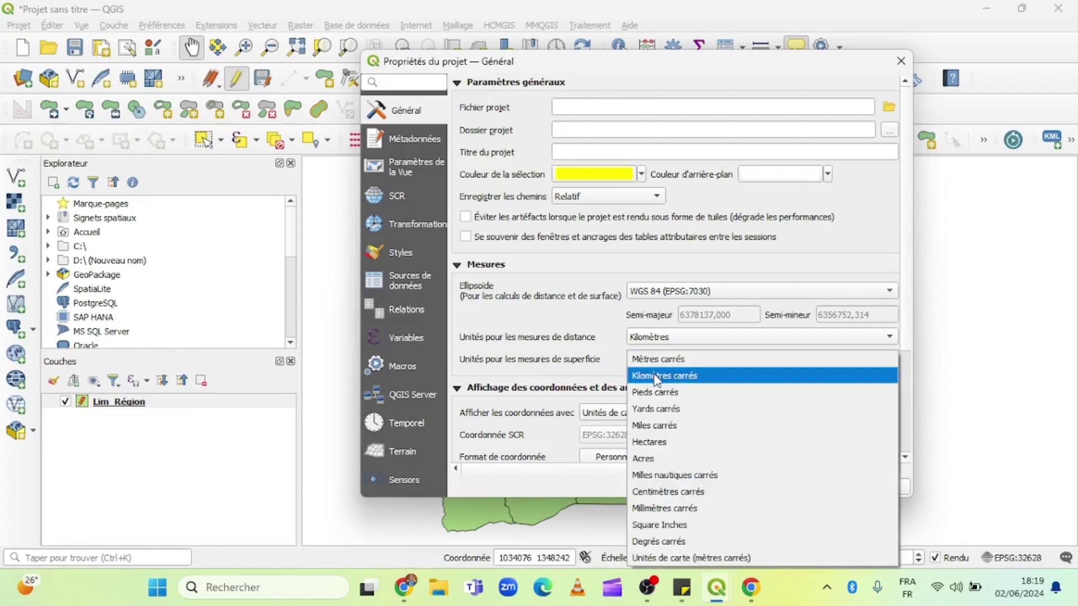
left_click(657, 376)
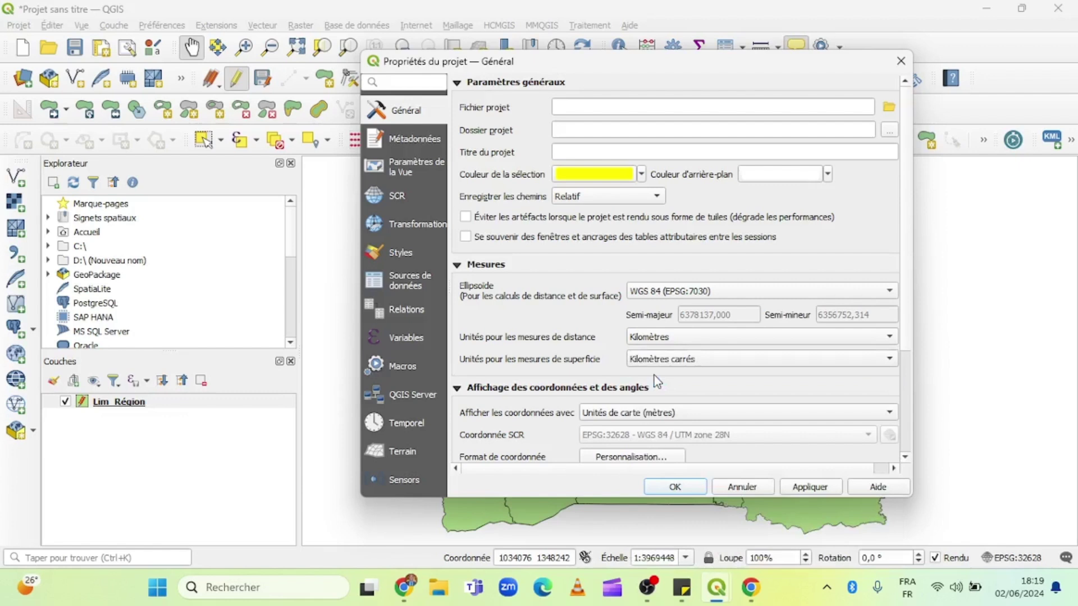
left_click(669, 362)
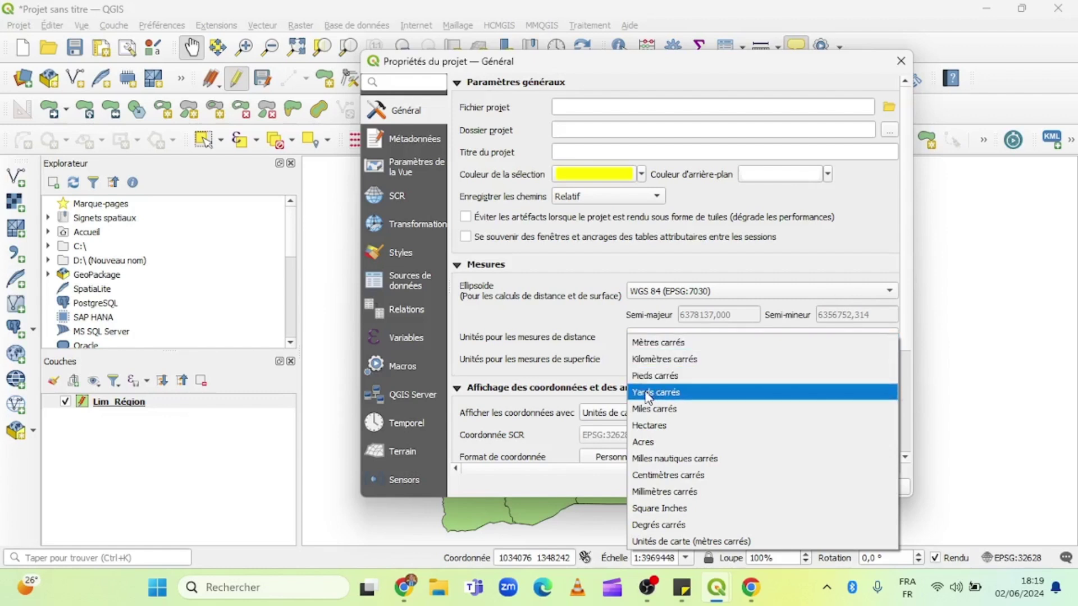
left_click(665, 362)
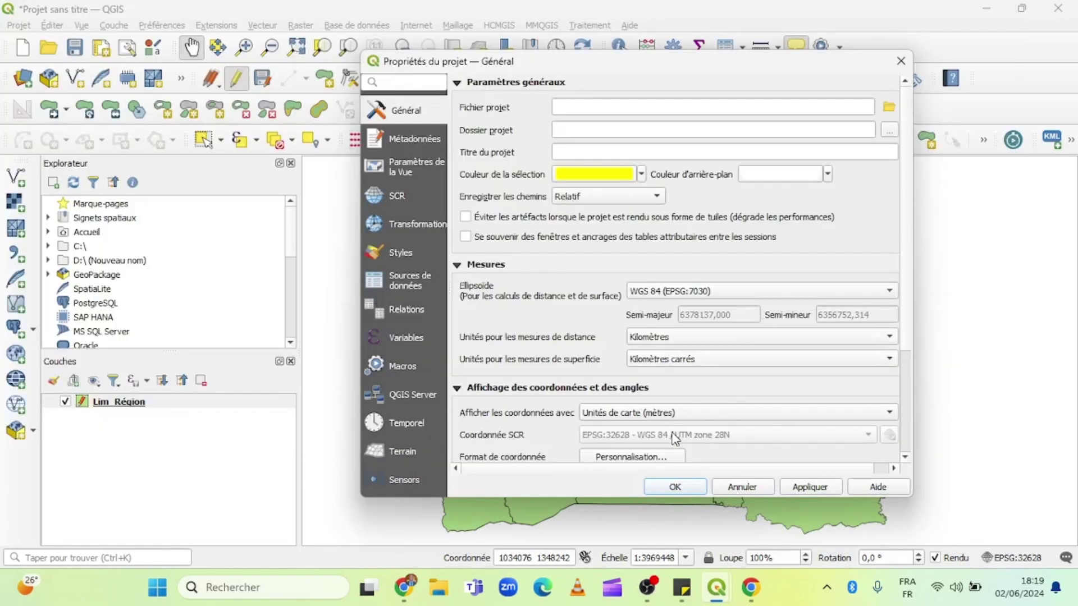
left_click(670, 488)
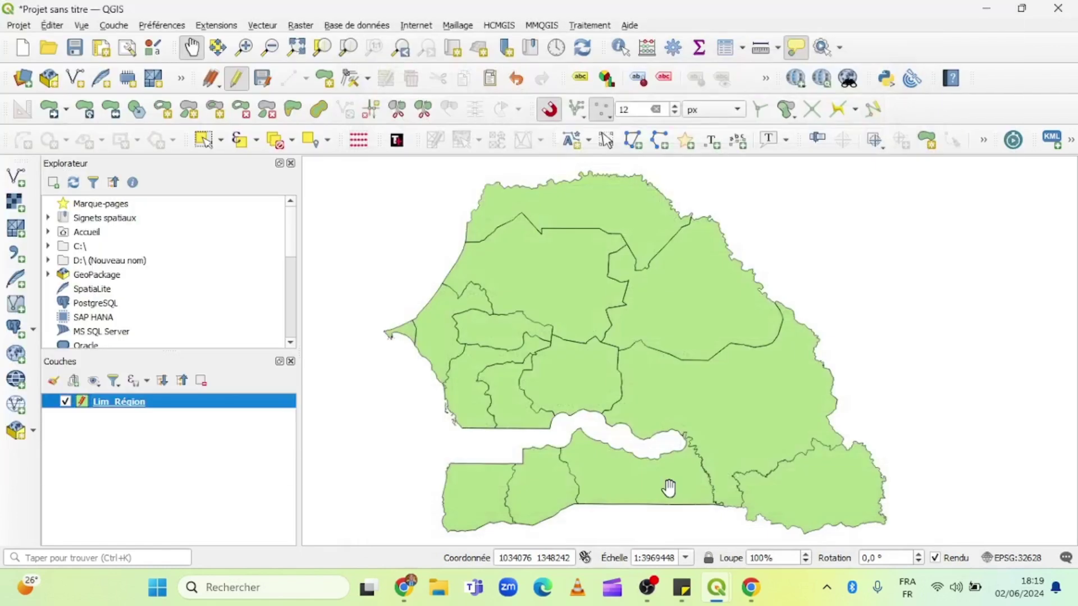
- Return to the Lim_Région attribute table and open the field calculator, resized and moved so the Superficie column stays visible
mouse_move(717, 588)
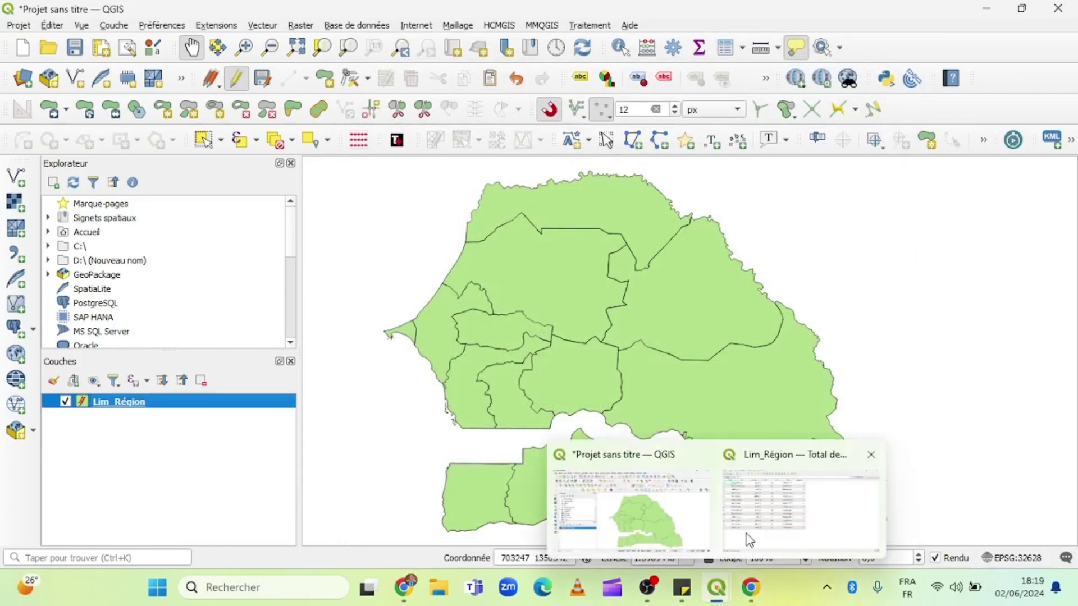
left_click(763, 517)
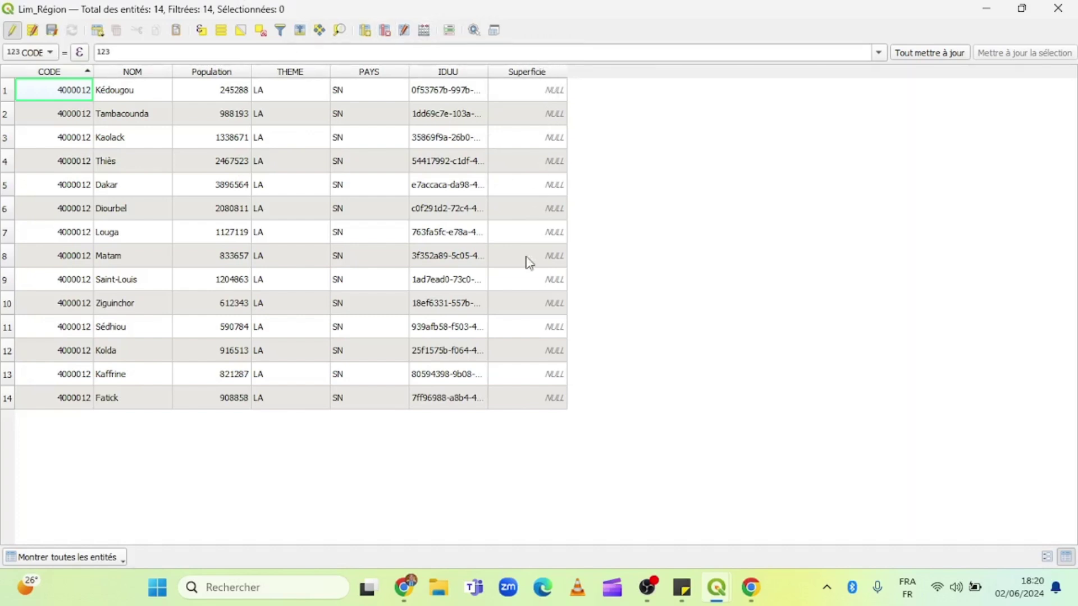
left_click(429, 36)
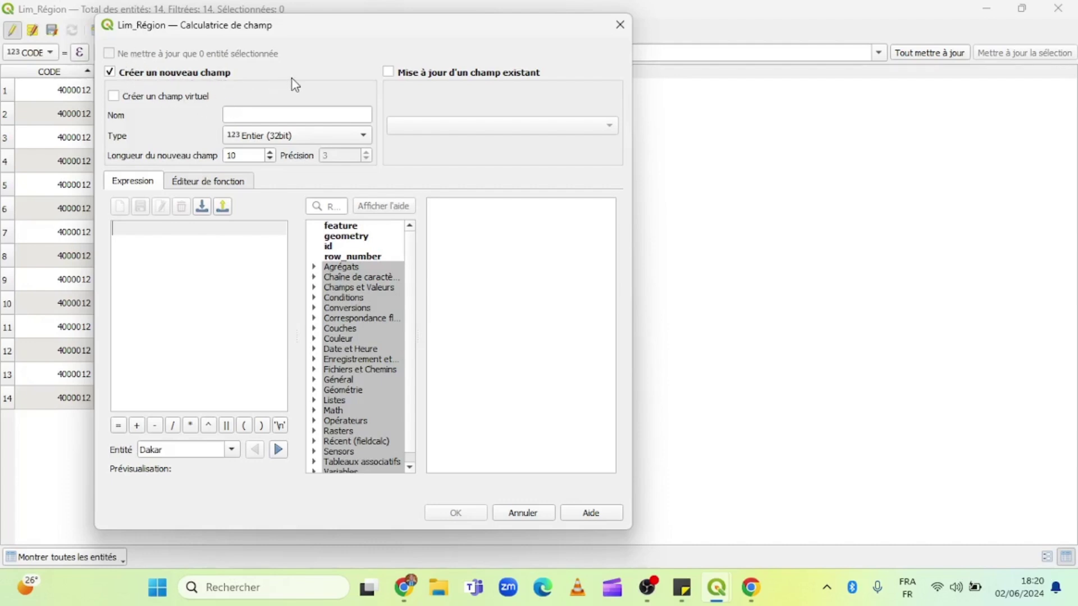
left_click_drag(373, 30, 285, 88)
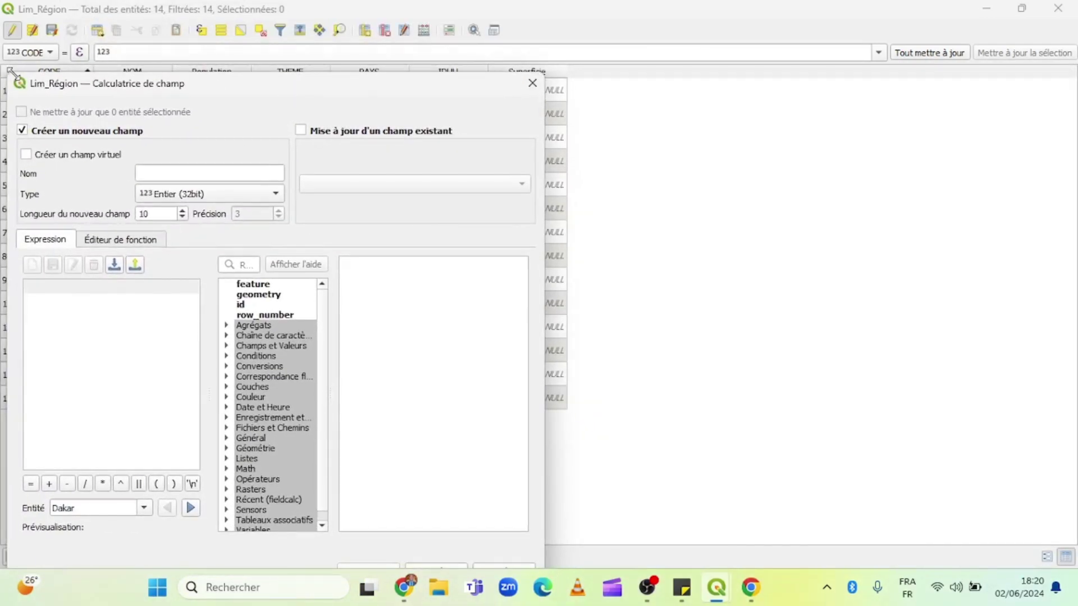
left_click_drag(9, 70, 73, 97)
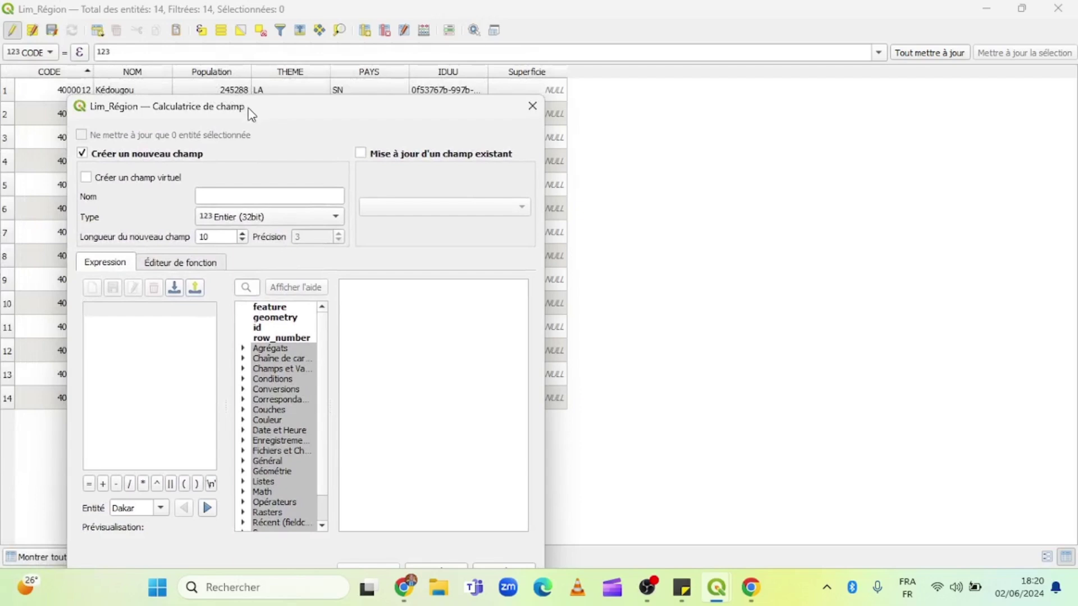
left_click_drag(250, 112, 195, 42)
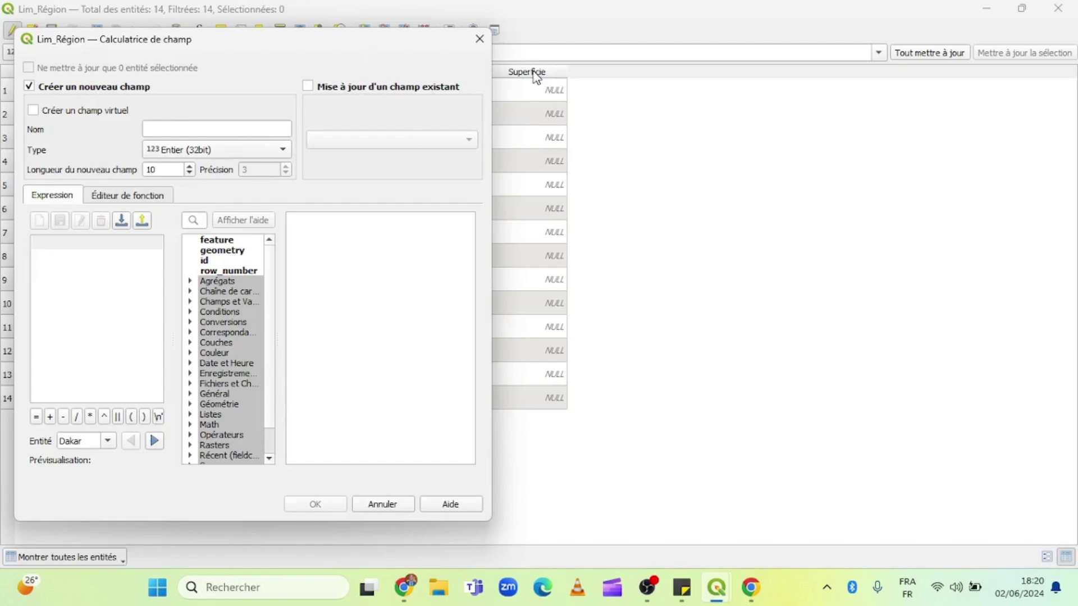
- Set the field calculator to update the existing Superficie field instead of creating a new one, keeping the table columns in view
left_click(307, 88)
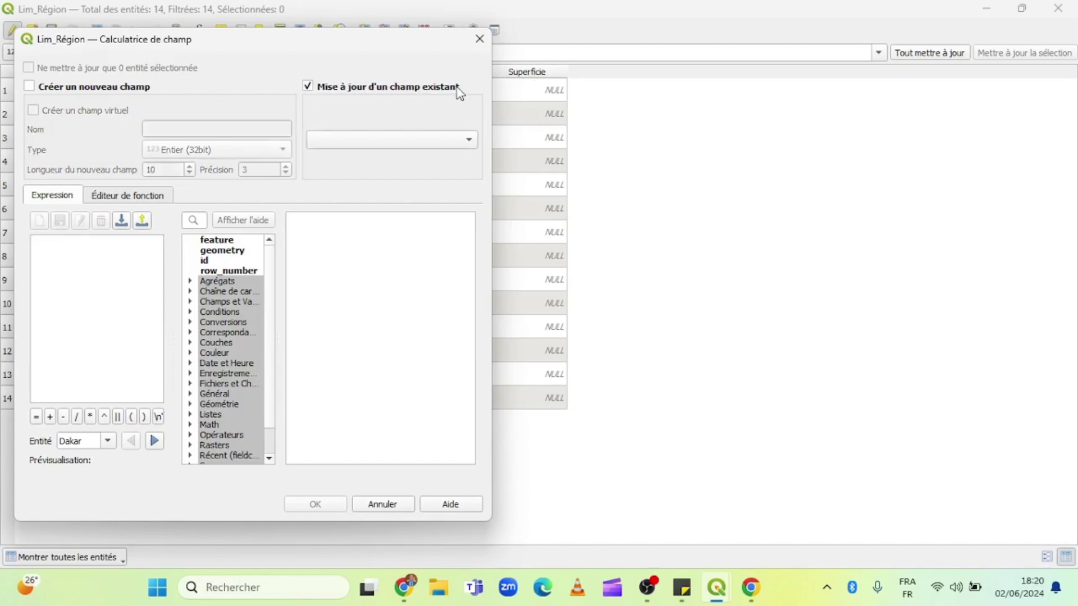
left_click(469, 141)
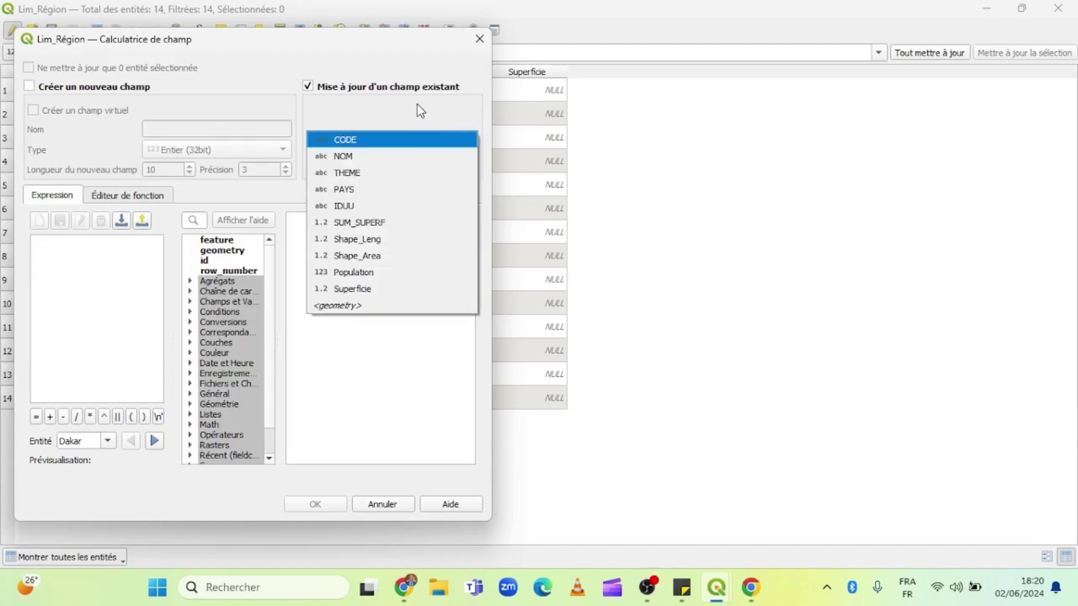
left_click(355, 36)
left_click_drag(366, 38, 393, 33)
left_click(440, 130)
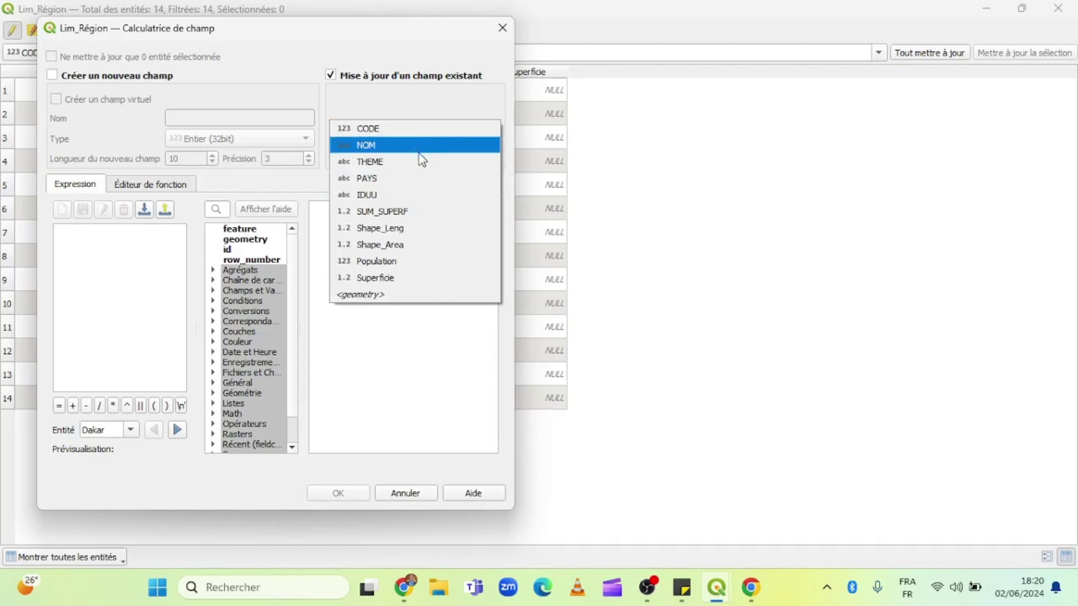
left_click(397, 281)
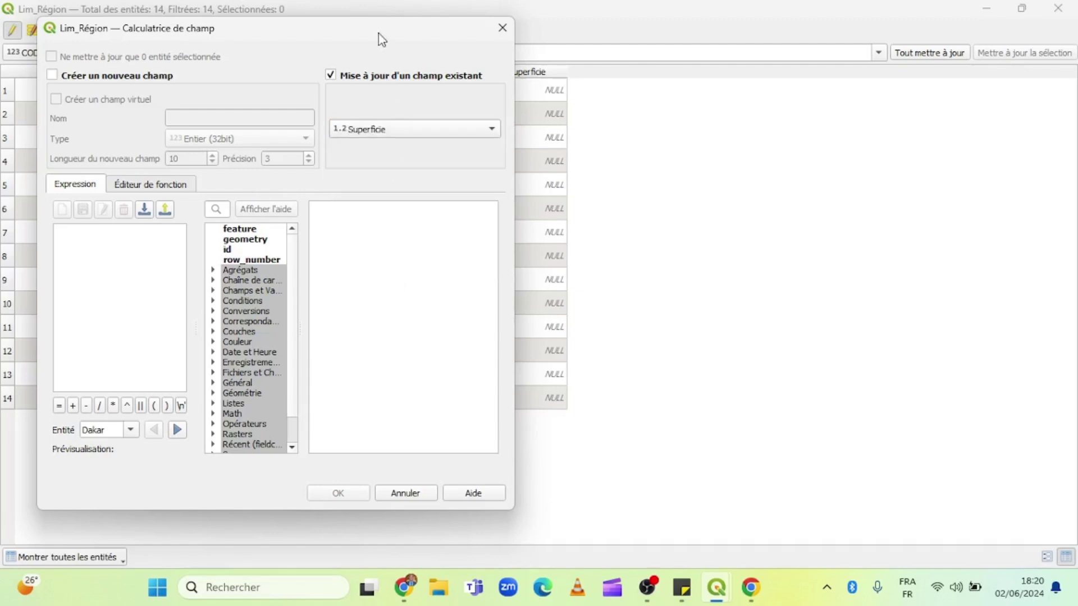
left_click_drag(378, 32, 266, 91)
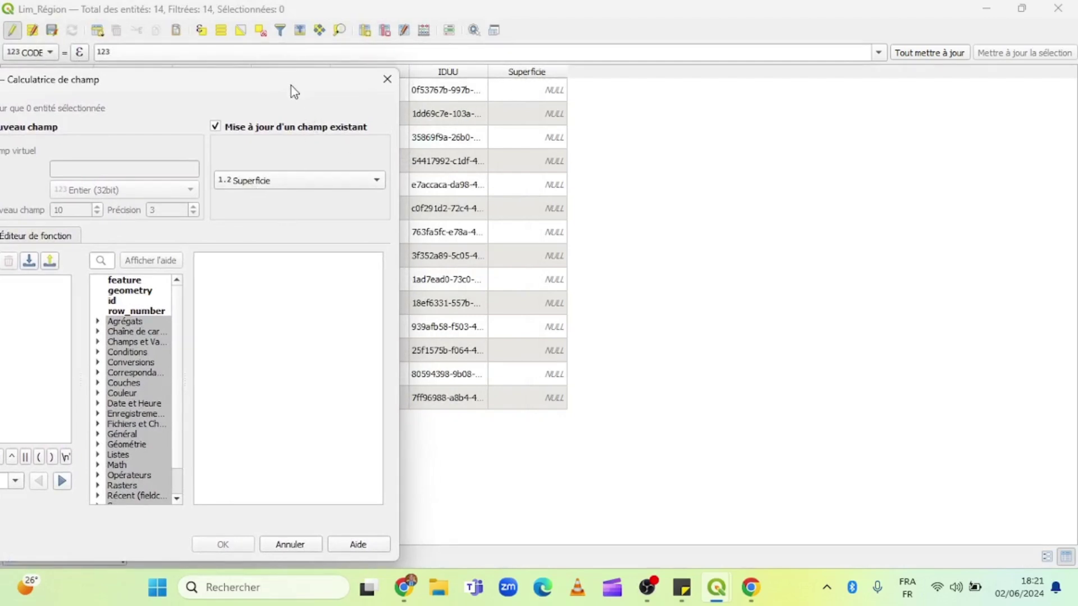
left_click_drag(290, 85, 549, 33)
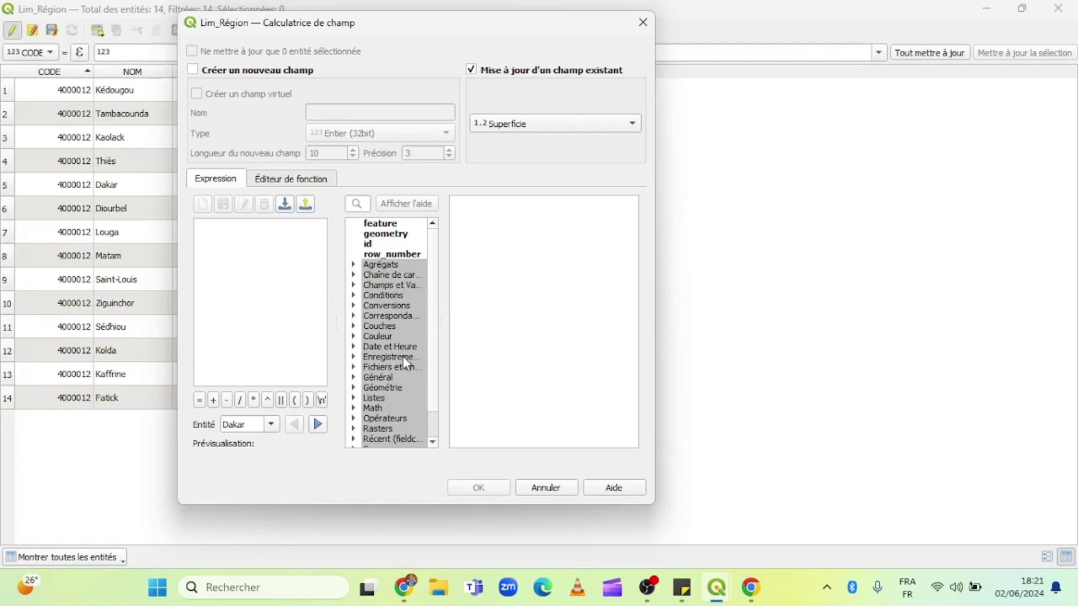
- Expand the Géométrie function group and display the description of the $area function
left_click(353, 388)
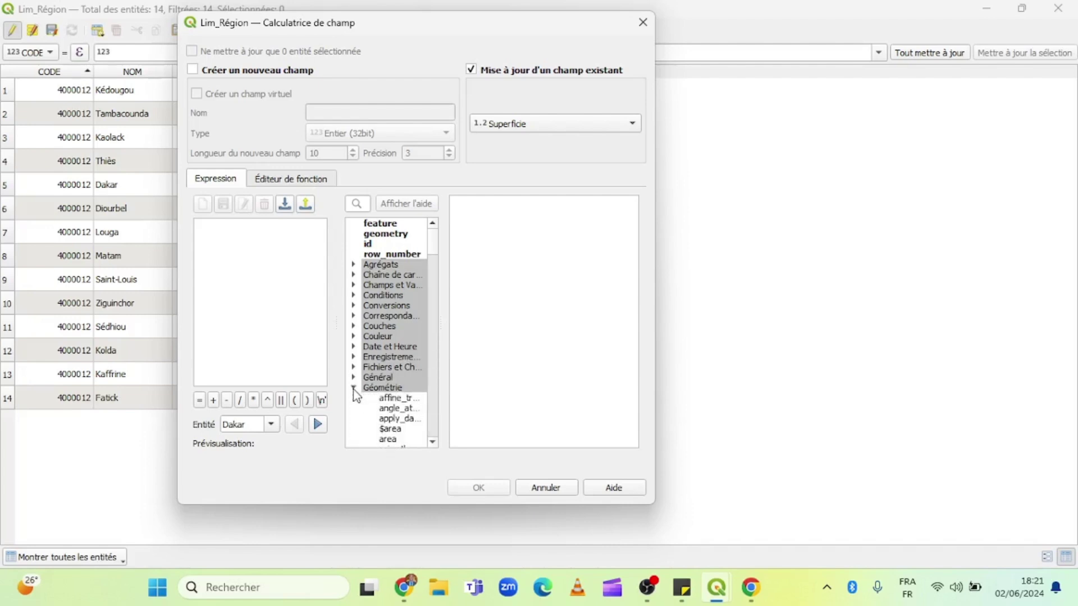
scroll(433, 442, "down", 2)
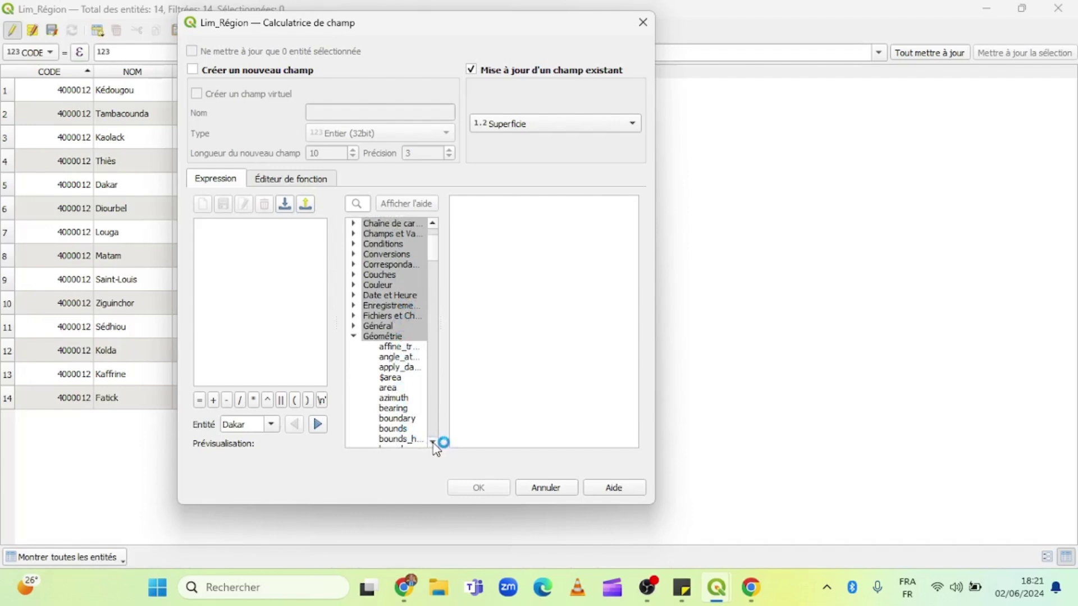
scroll(434, 445, "down", 1)
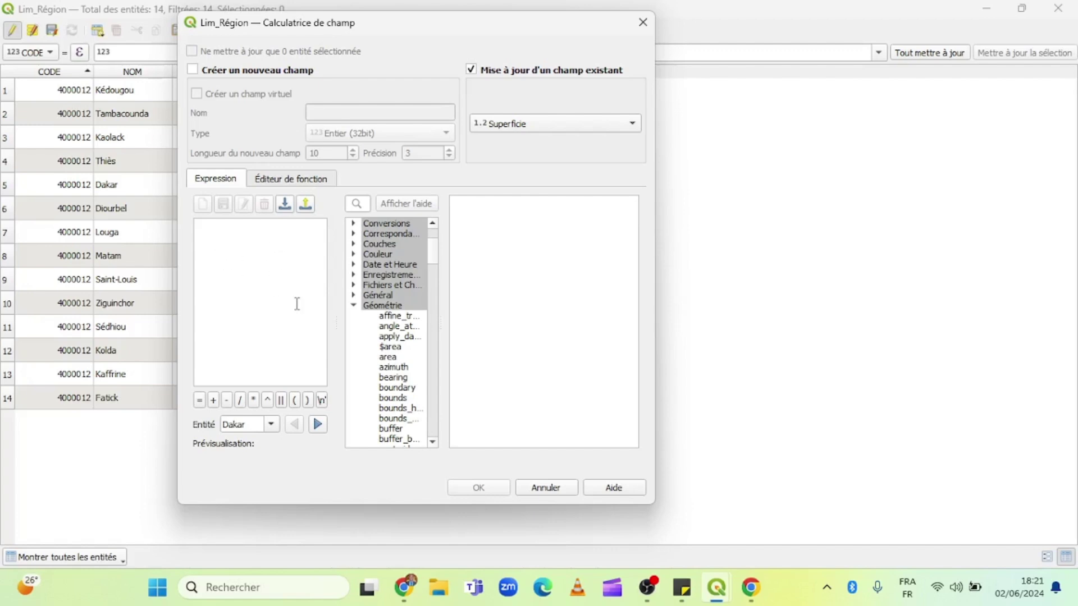
left_click(397, 348)
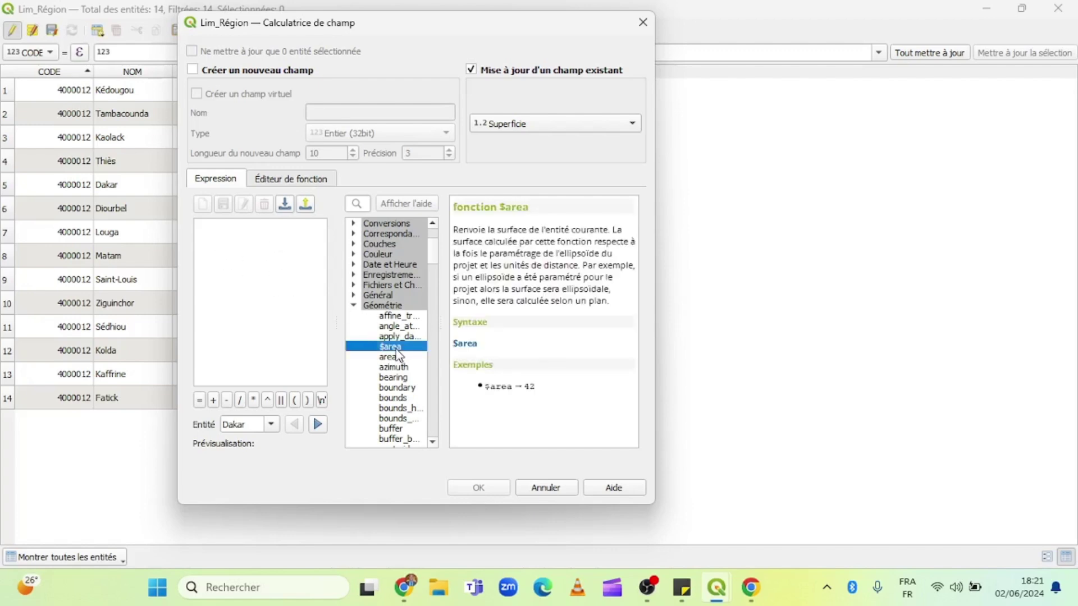
double_click(397, 348)
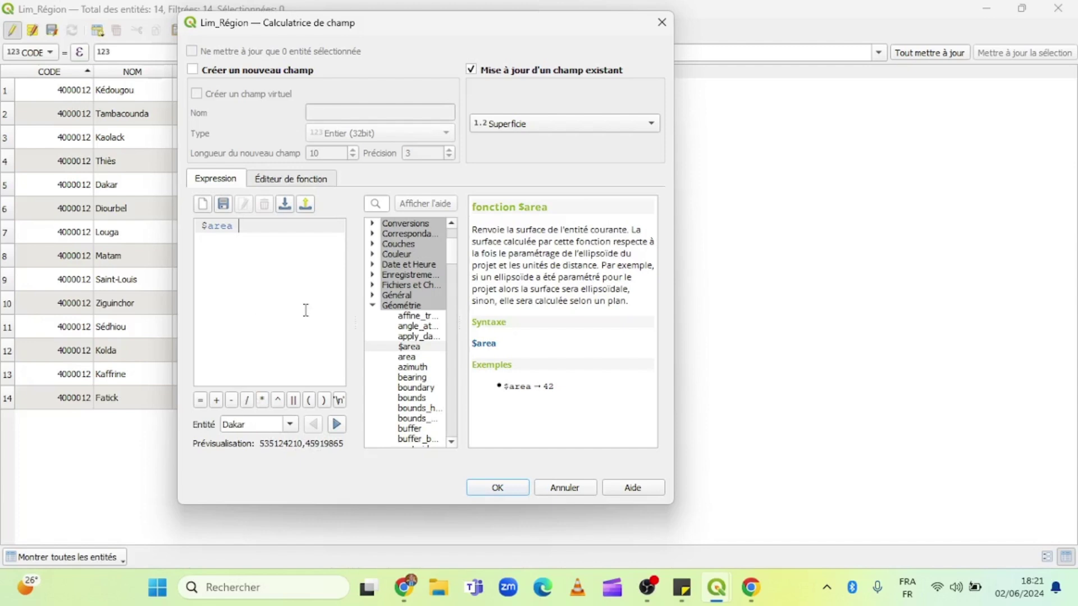
double_click(424, 392)
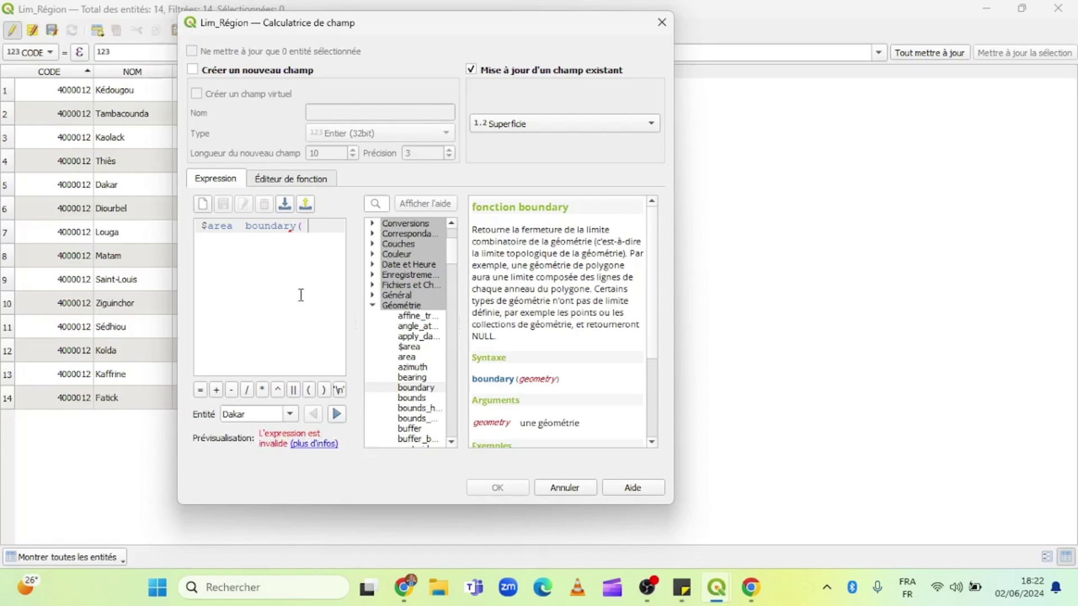
key("BackSpace")
key("BackSpace")
key("BackSpace")
key("BackSpace")
key("BackSpace")
key("BackSpace")
key("BackSpace")
key("BackSpace")
key("BackSpace")
key("BackSpace")
key("BackSpace")
key("BackSpace")
key("BackSpace")
key("BackSpace")
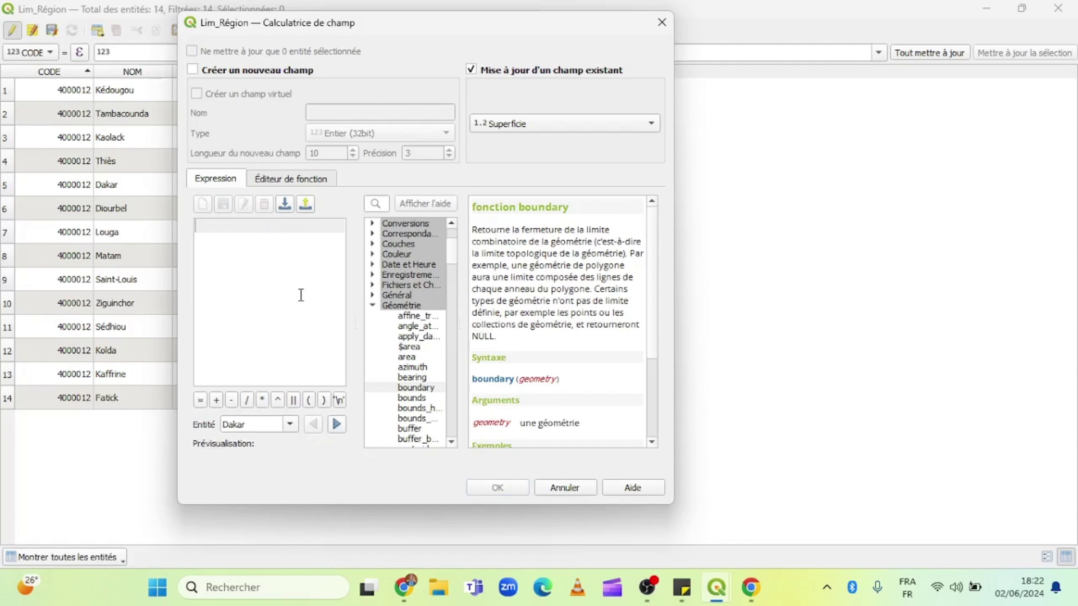
- Insert the $area function as the expression and apply the calculation to fill the Superficie field for all regions
double_click(412, 348)
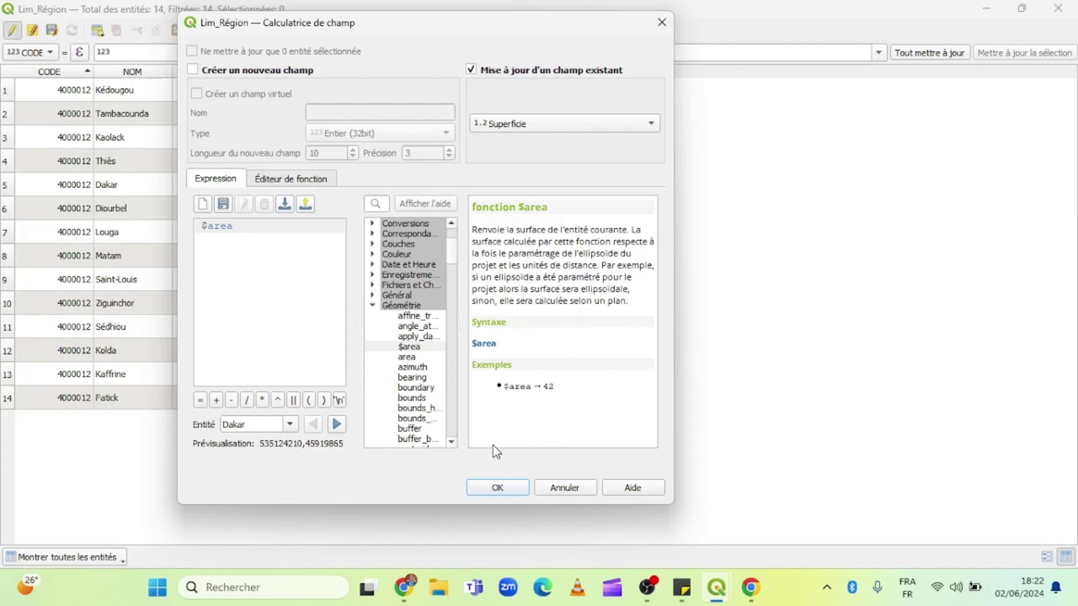
left_click(497, 488)
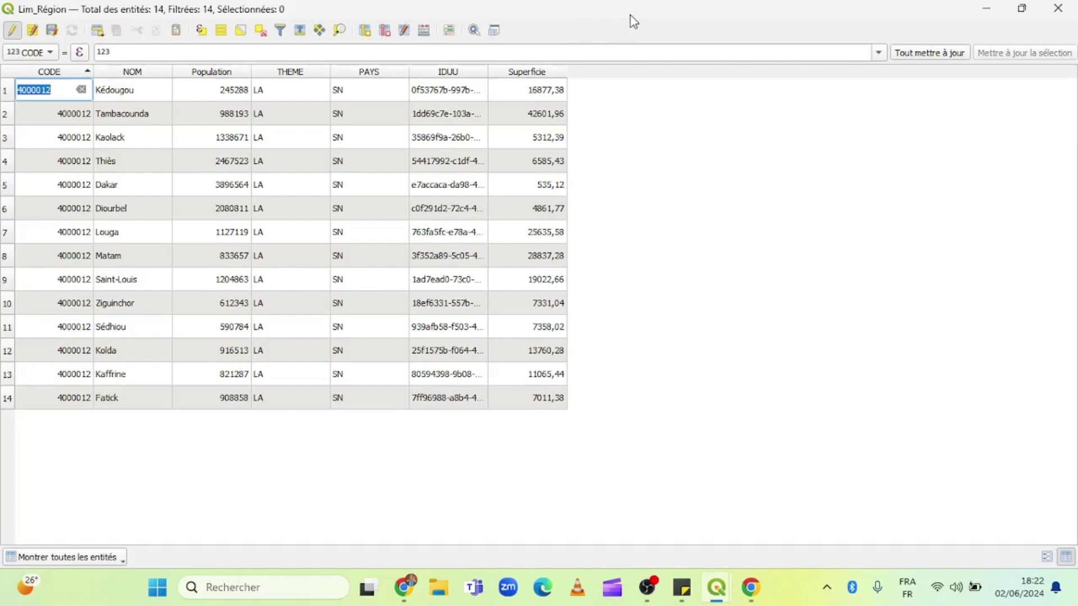
- Dock the attribute table below the map and select the Kédougou row, followed by the Tambacounda row, to compare their areas on the map
double_click(696, 16)
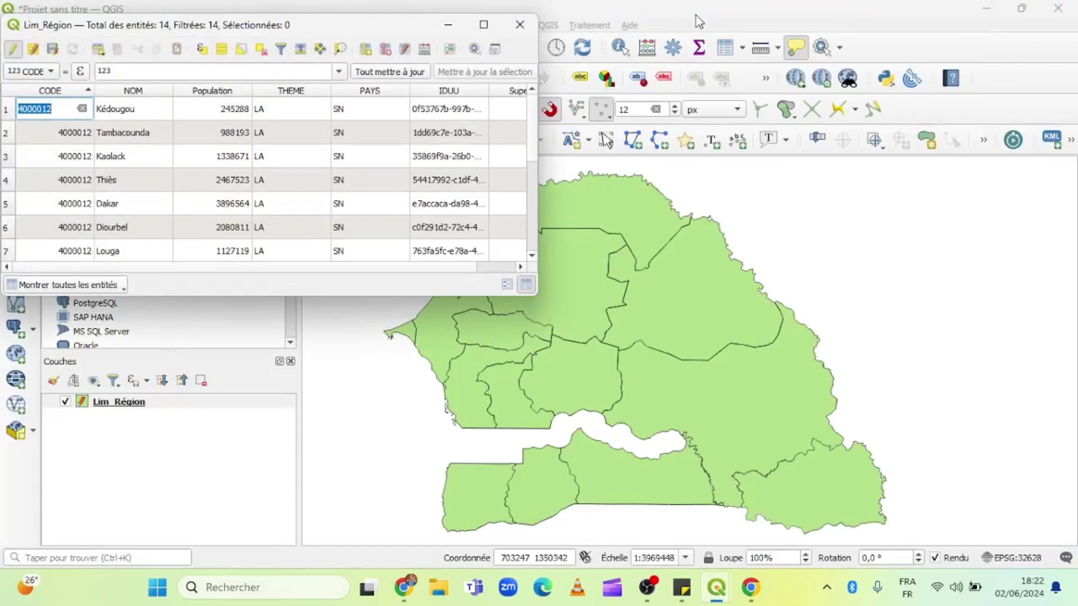
left_click(494, 50)
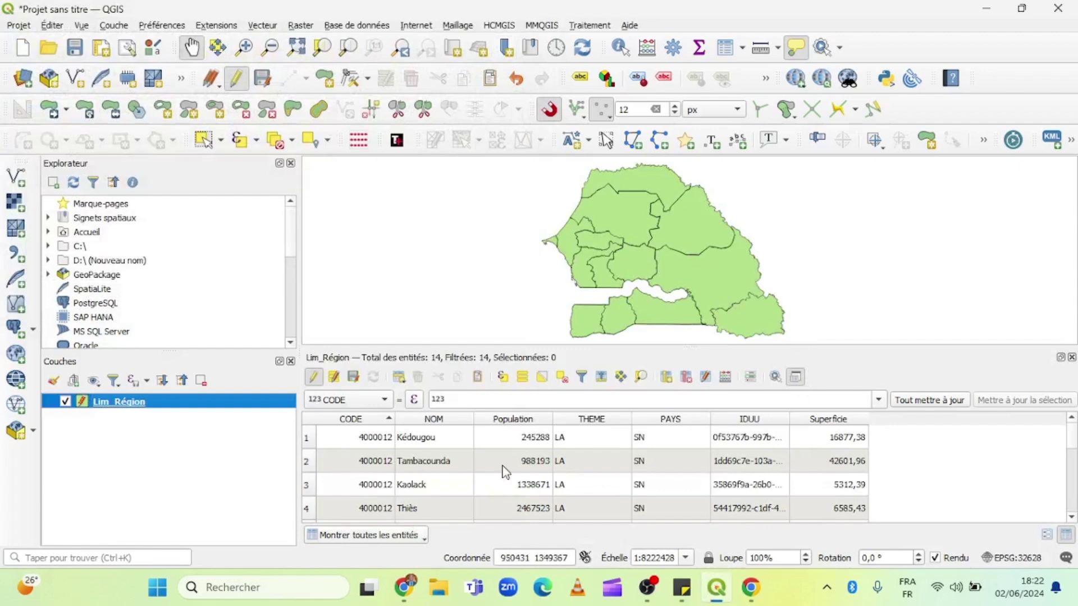
left_click(309, 440)
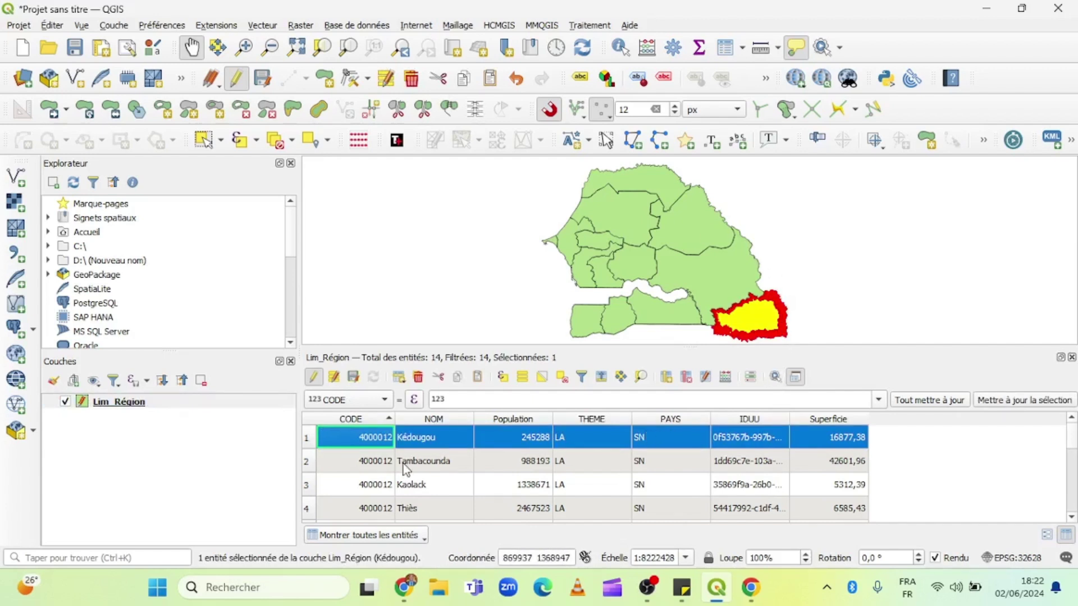
left_click(306, 468)
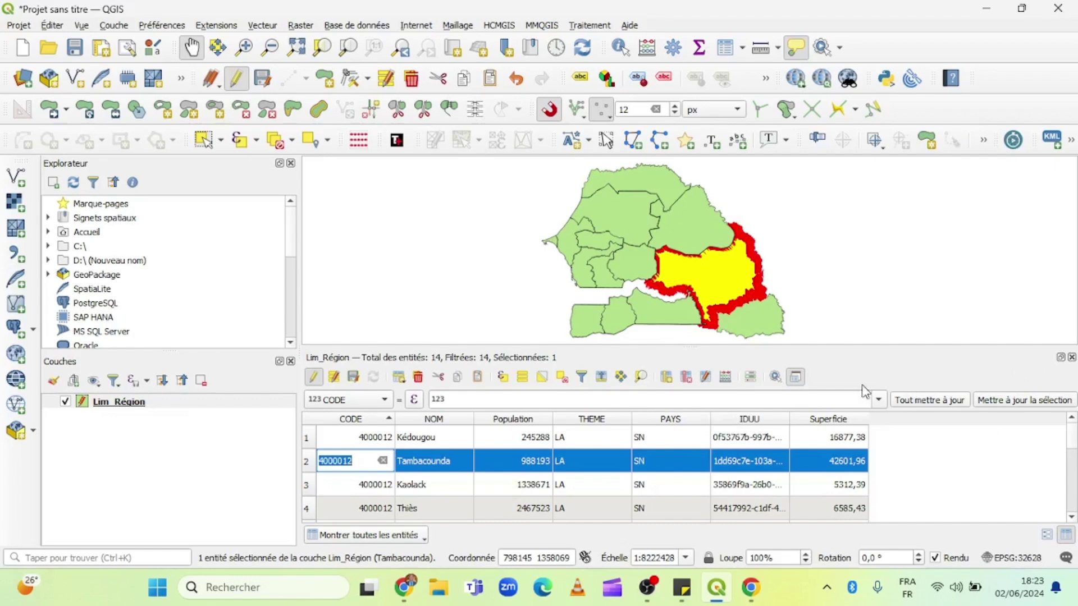
- Undock and maximize the attribute table to review the Superficie column, and look at the field calculator again, closing it without calculating
left_click(798, 378)
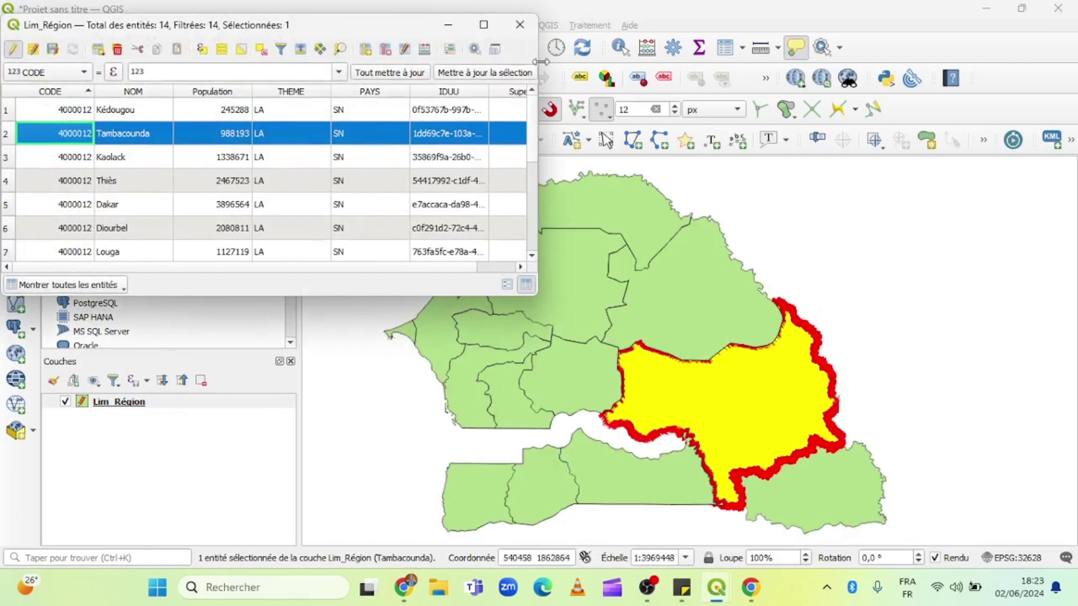
left_click(484, 26)
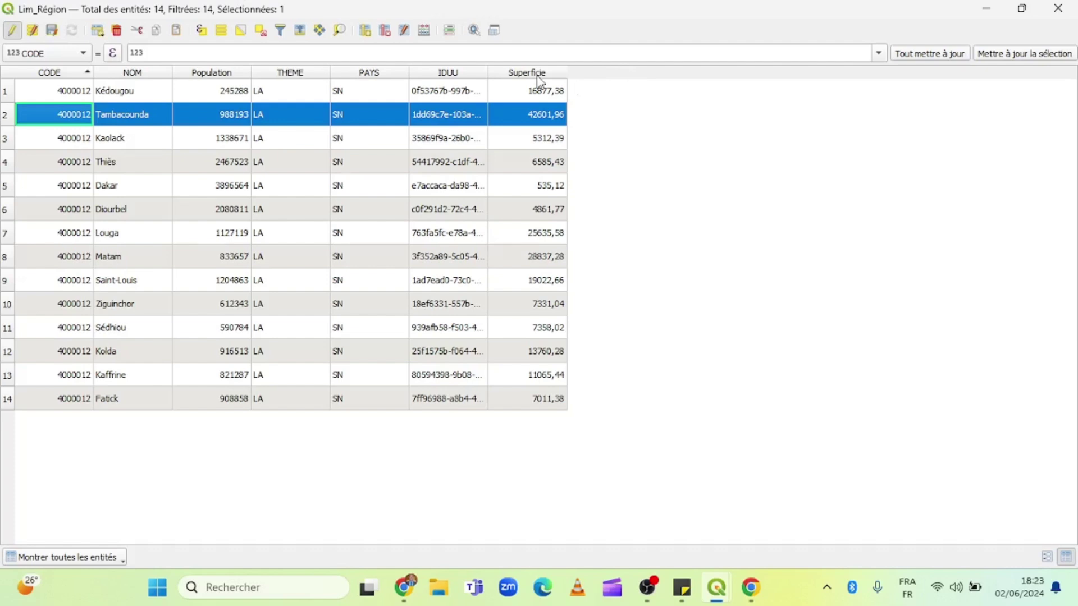
left_click(424, 31)
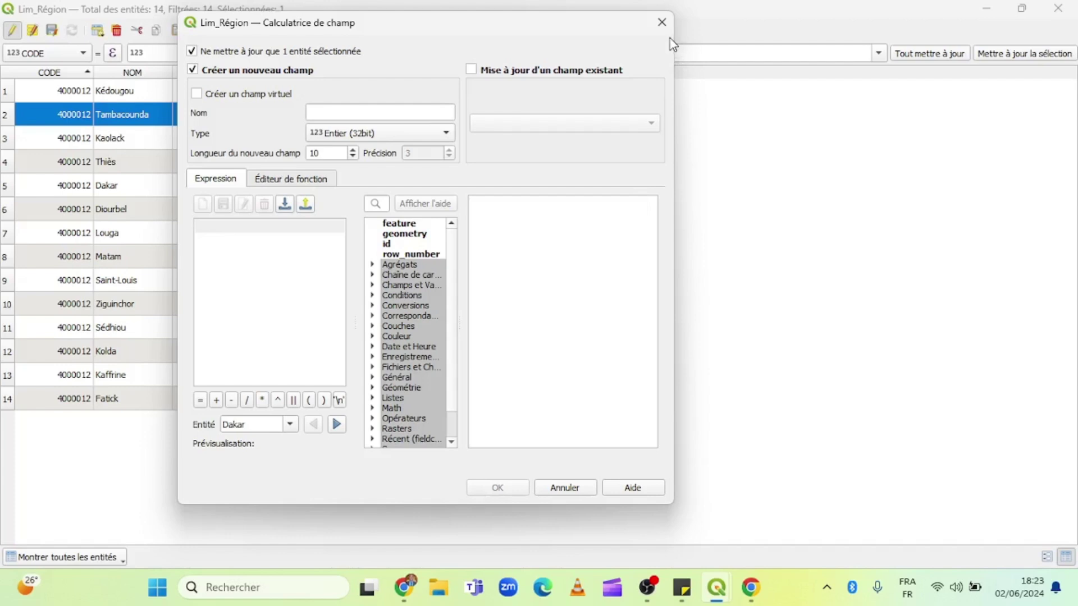
left_click(663, 22)
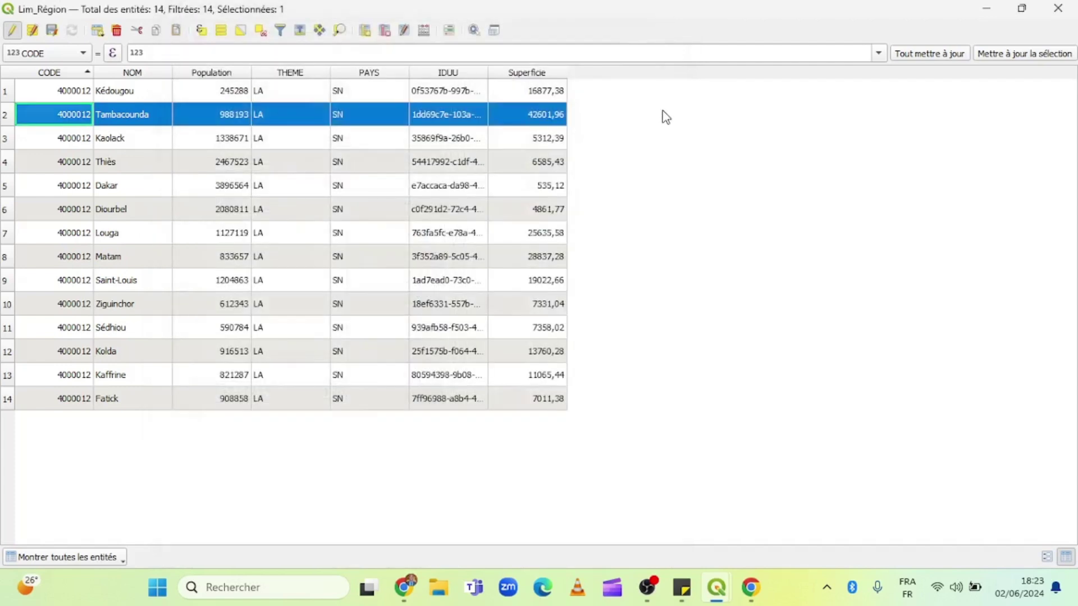